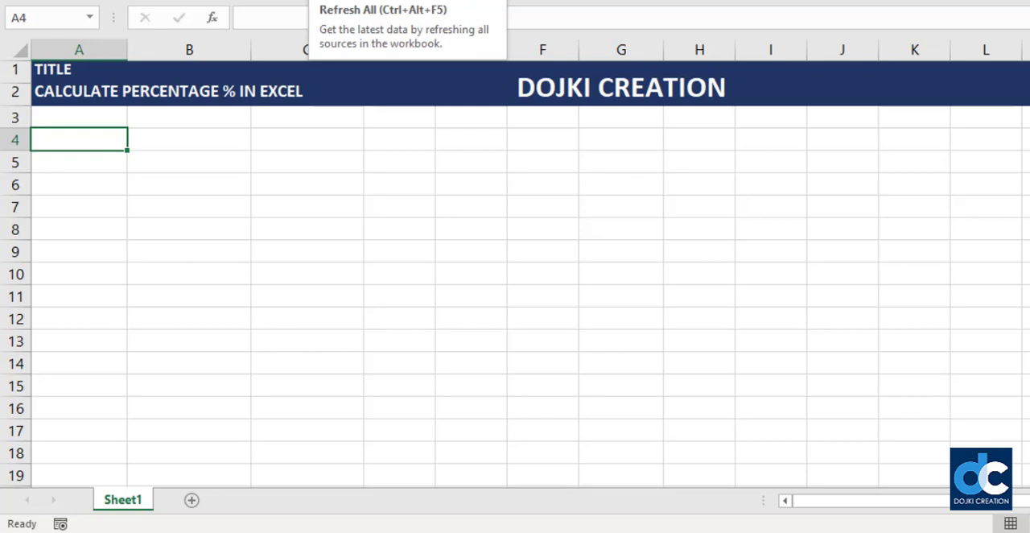
pyautogui.press('Right')
pyautogui.press('Down')
pyautogui.press('Left')
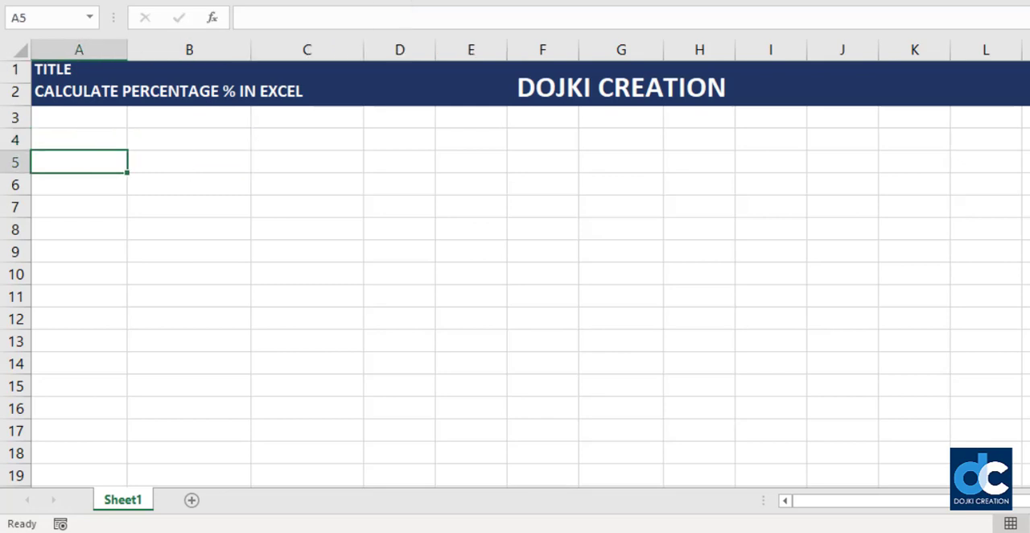
pyautogui.press('Up')
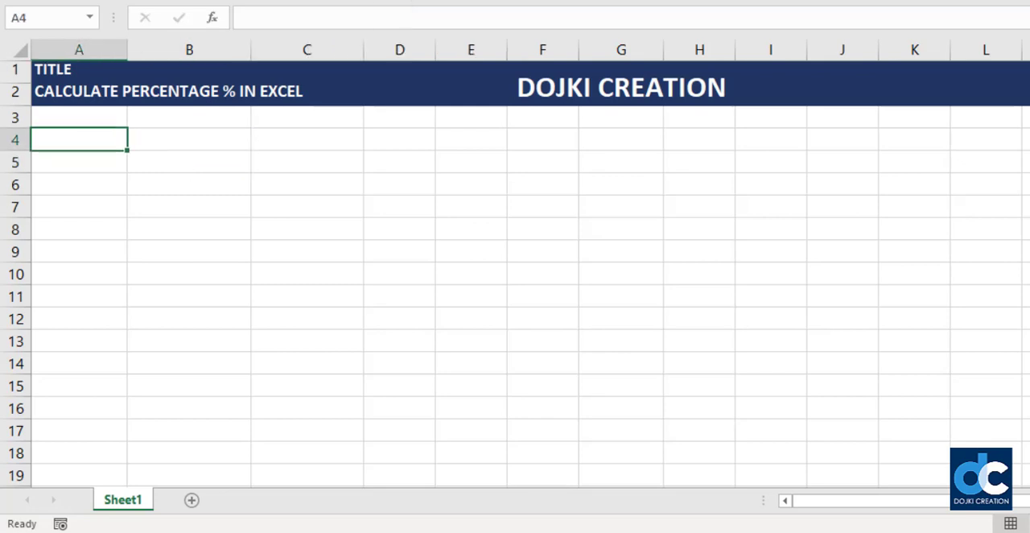
# - Enter the heading PRODUCT in cell A4 and the amount 150 below it in A5
pyautogui.write('pRPOD')
pyautogui.press('BackSpace')
pyautogui.press('BackSpace')
pyautogui.press('BackSpace')
pyautogui.press('BackSpace')
pyautogui.press('BackSpace')
pyautogui.write('PROD')
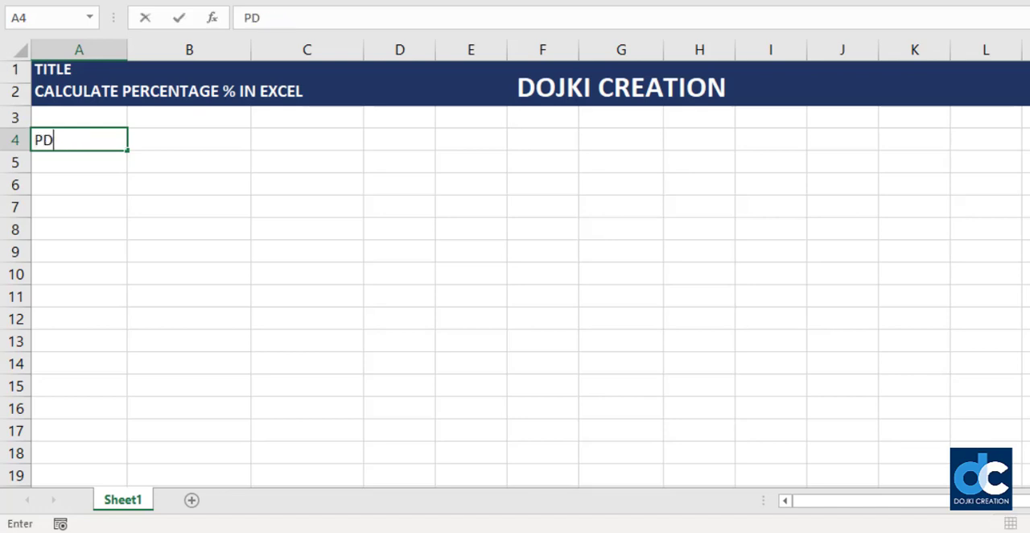
pyautogui.press('BackSpace')
pyautogui.write('RODUCT')
pyautogui.hotkey('ctrl', 'Return')
pyautogui.press('Down')
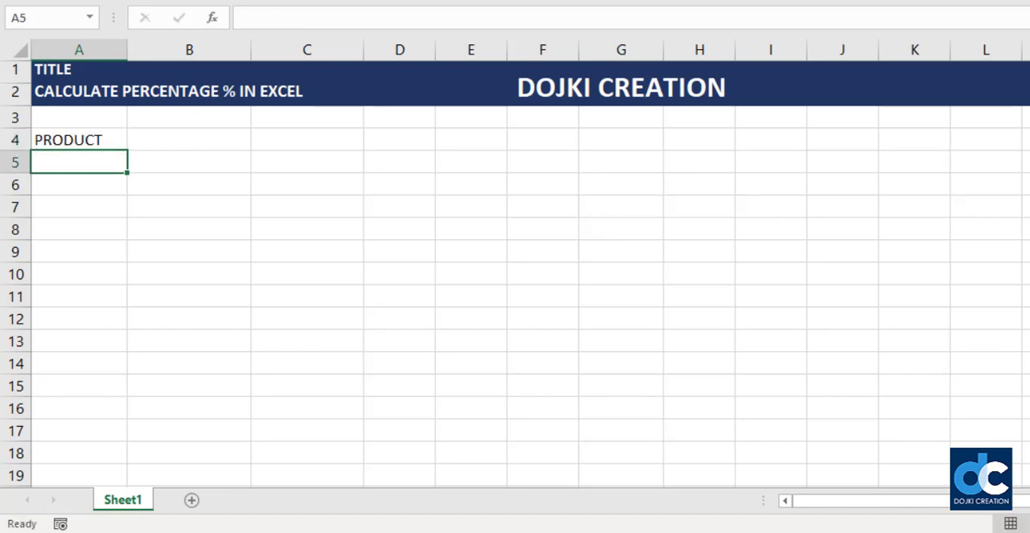
pyautogui.write('150')
pyautogui.press('Return')
# - Enter the heading Discount in cell B4 and the rate 10% below it in B5
pyautogui.press('Up')
pyautogui.press('Up')
pyautogui.press('Right')
pyautogui.write('dISCOUNT')
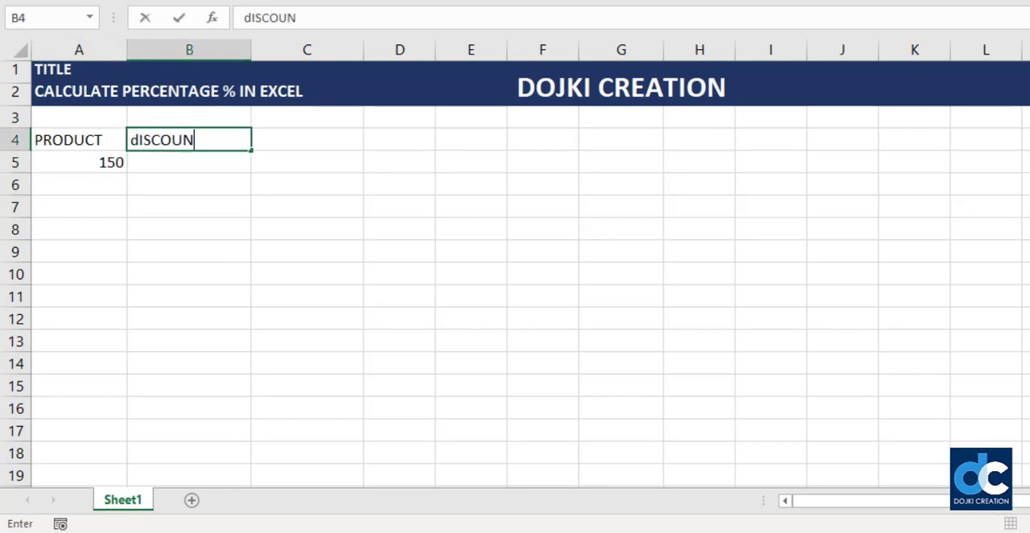
pyautogui.press('Return')
pyautogui.press('Up')
pyautogui.press('Right')
pyautogui.press('Down')
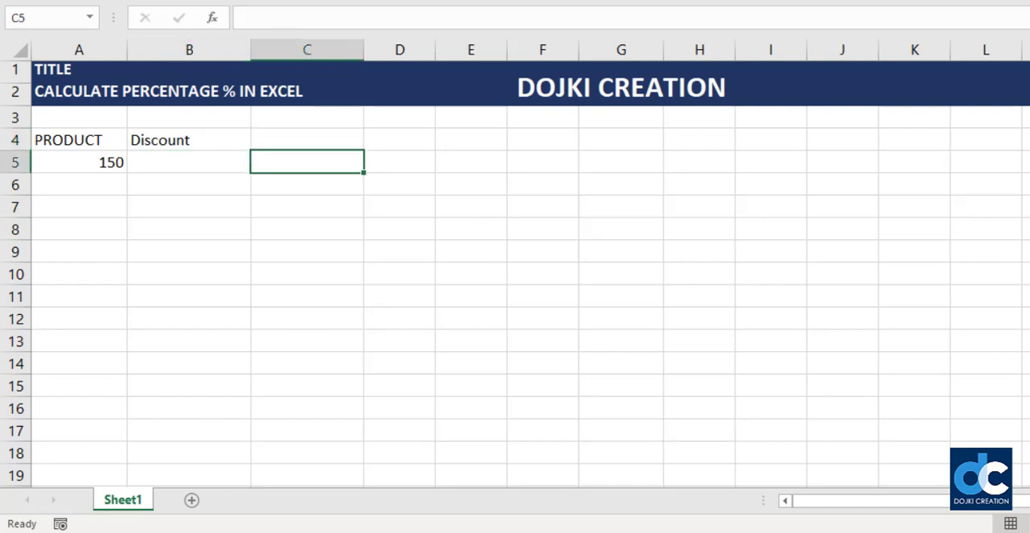
pyautogui.press('Left')
pyautogui.write('10')
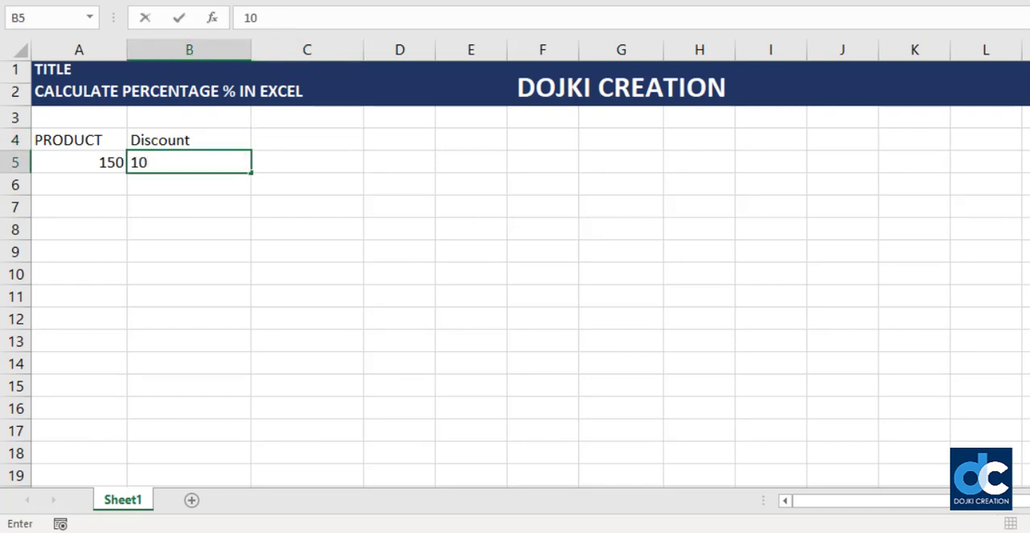
pyautogui.write('%')
pyautogui.press('Return')
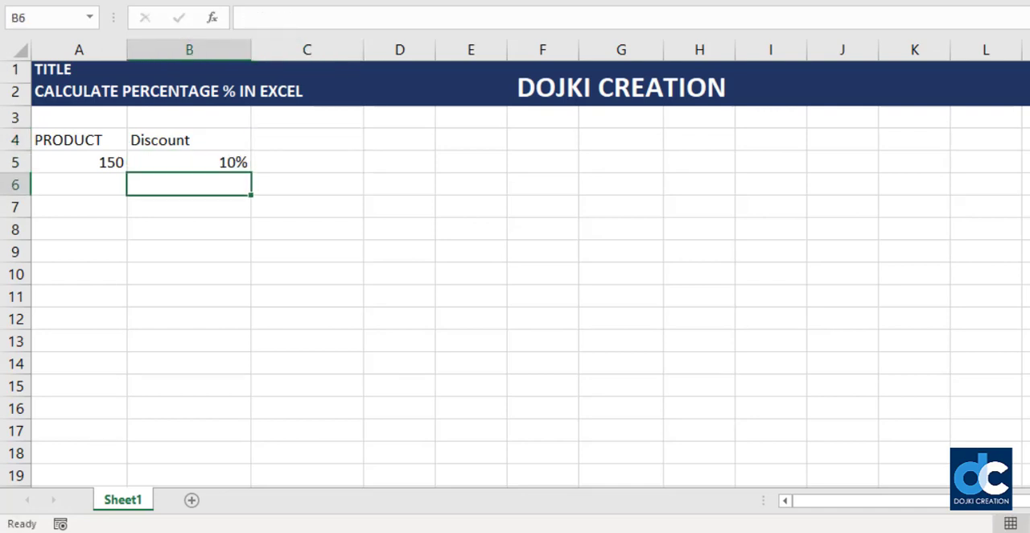
# - Enter the heading Net Amount in cell C4, beside the Discount heading
pyautogui.press('Up')
pyautogui.press('Right')
pyautogui.press('Up')
pyautogui.write('Ne')
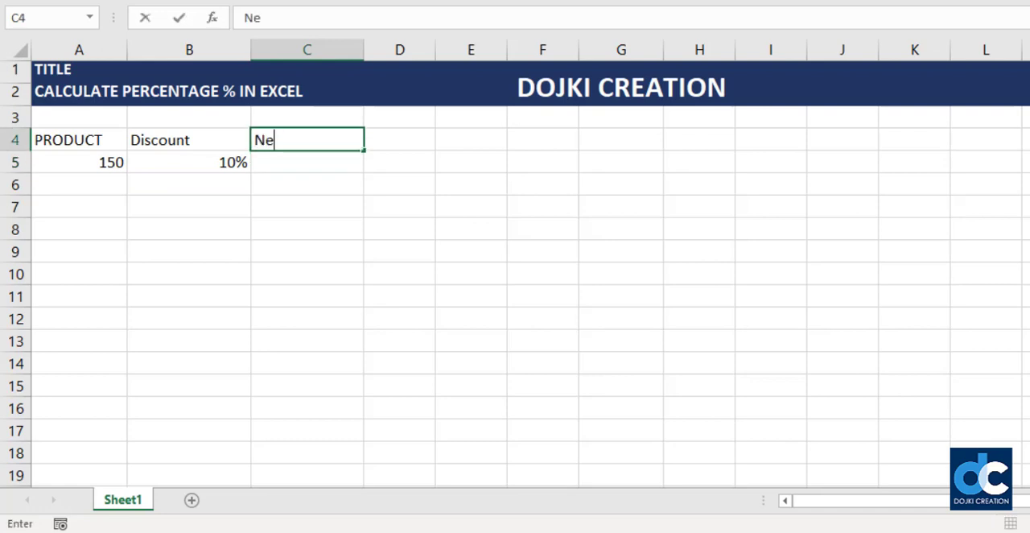
pyautogui.write('t Amount')
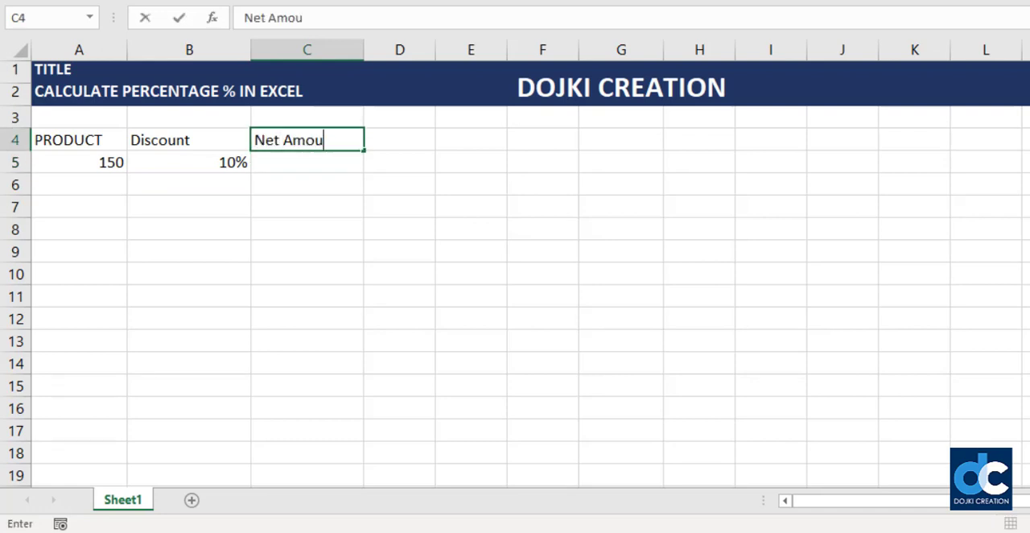
pyautogui.press('Return')
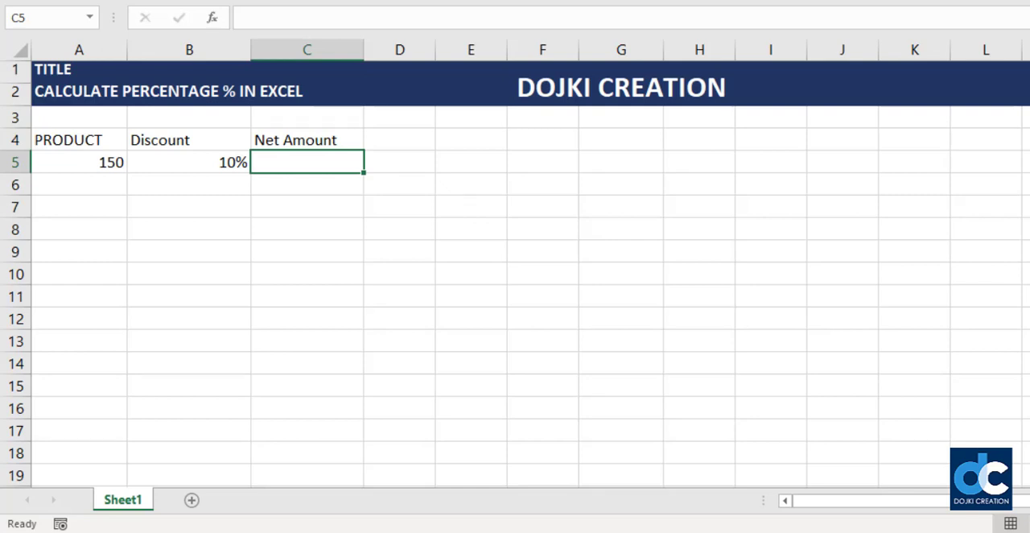
# - Calculate the discounted net amount in C5 with the formula =A5-(A5*B5)
pyautogui.write('=')
pyautogui.press('Left')
pyautogui.press('Left')
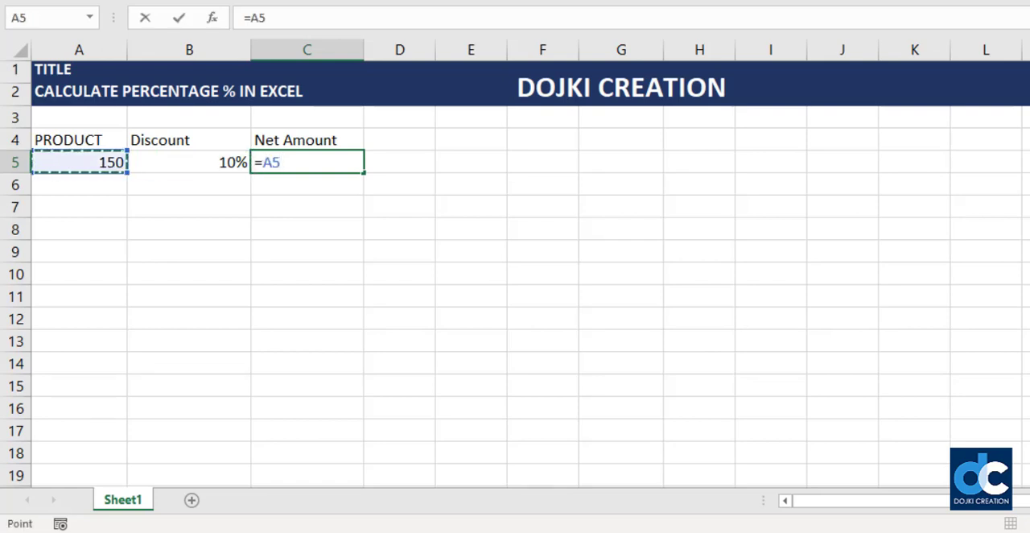
pyautogui.write('-')
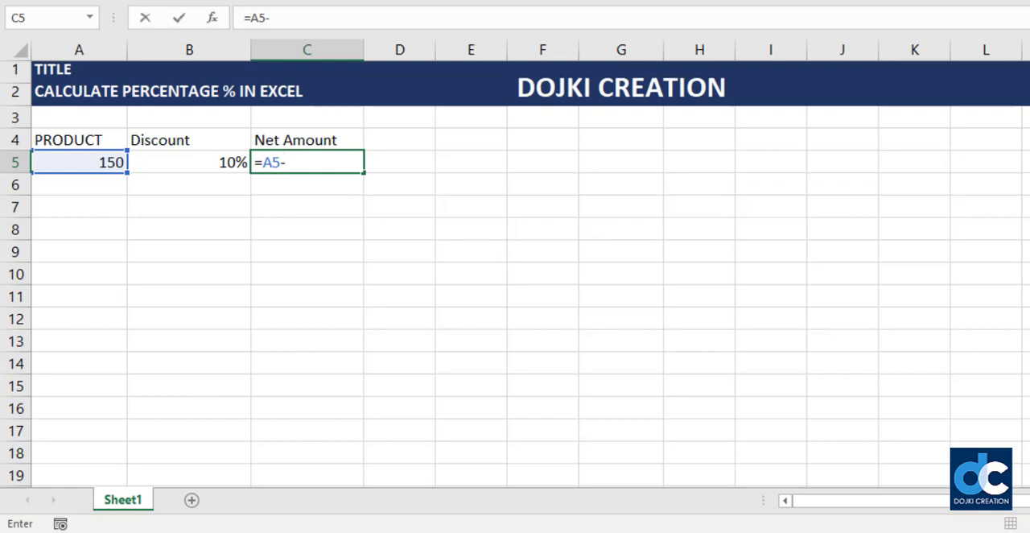
pyautogui.write('(')
pyautogui.press('Left')
pyautogui.press('Left')
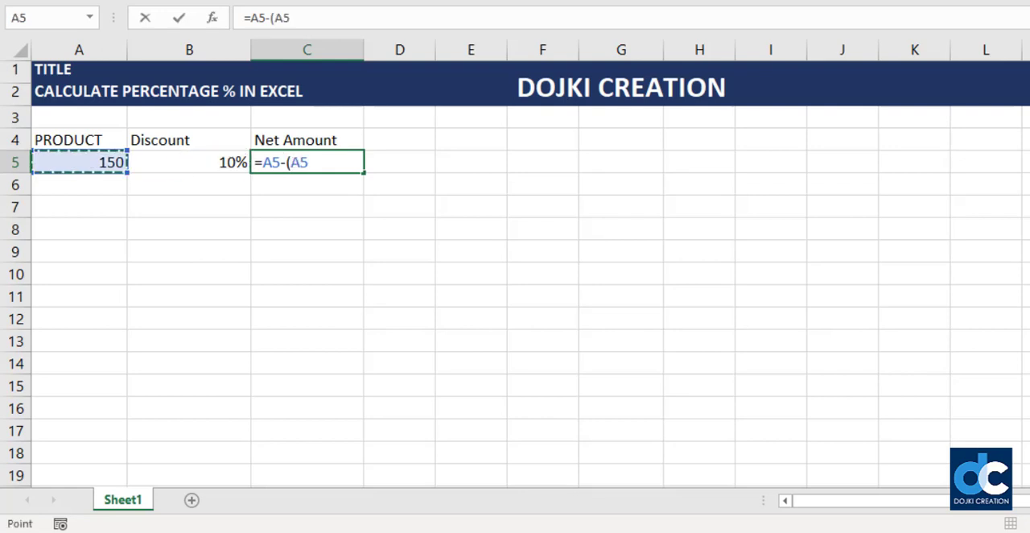
pyautogui.write('*')
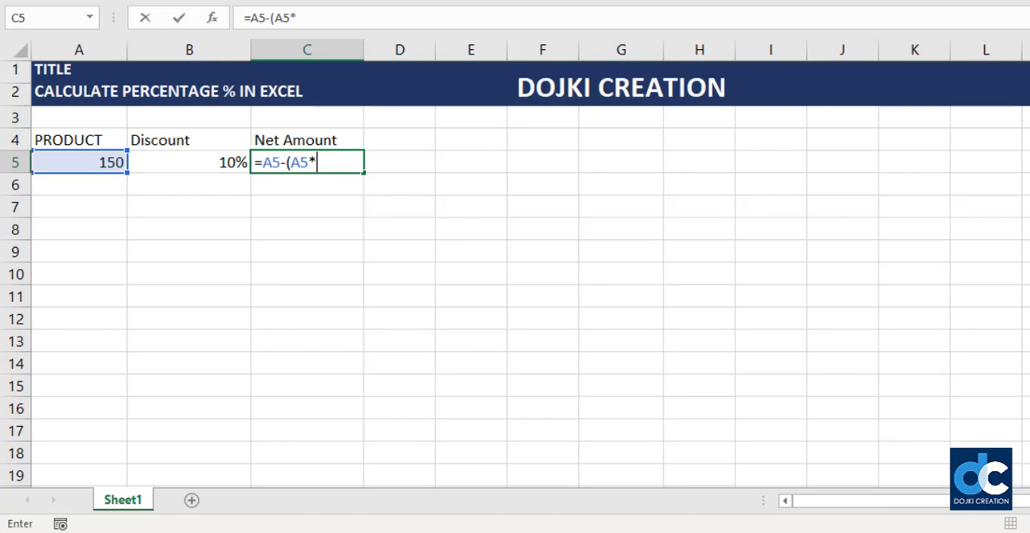
pyautogui.press('Left')
pyautogui.write(')')
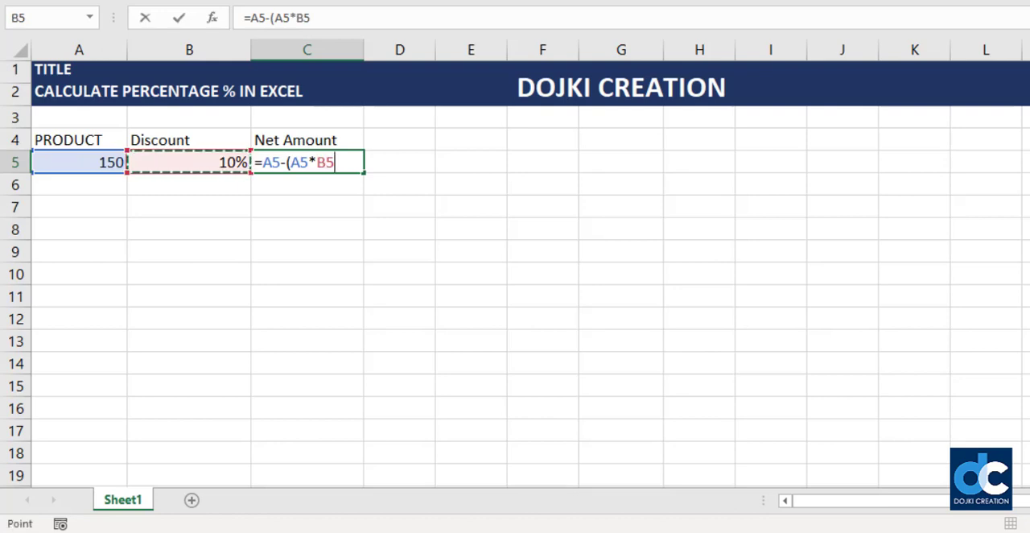
pyautogui.press('Return')
pyautogui.press('Up')
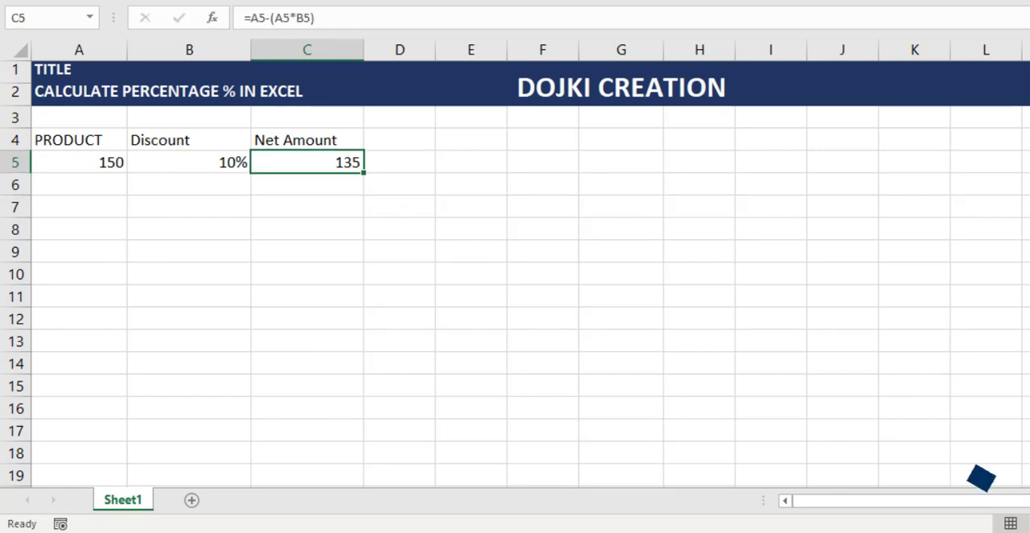
pyautogui.press('Left')
pyautogui.press('Left')
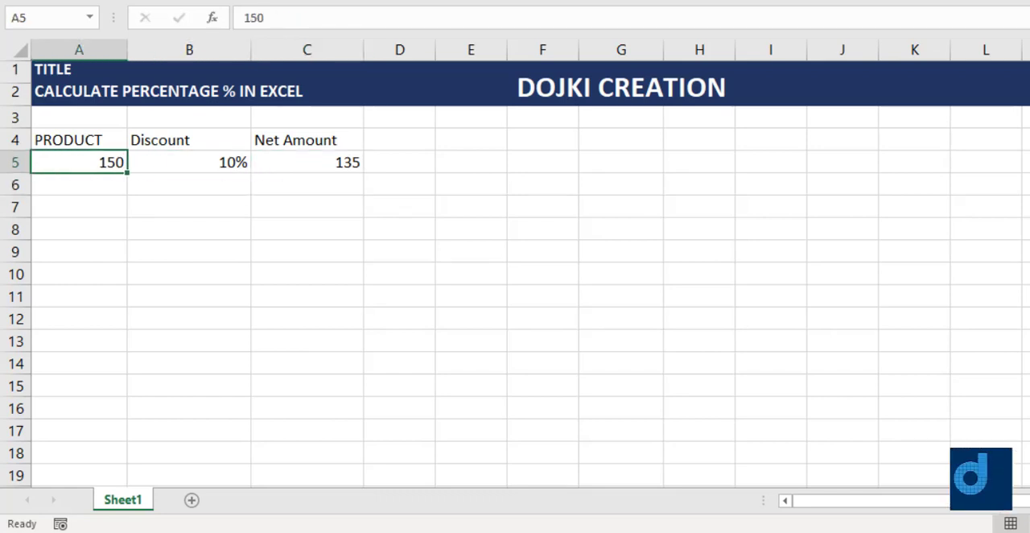
pyautogui.press('Right')
pyautogui.press('Right')
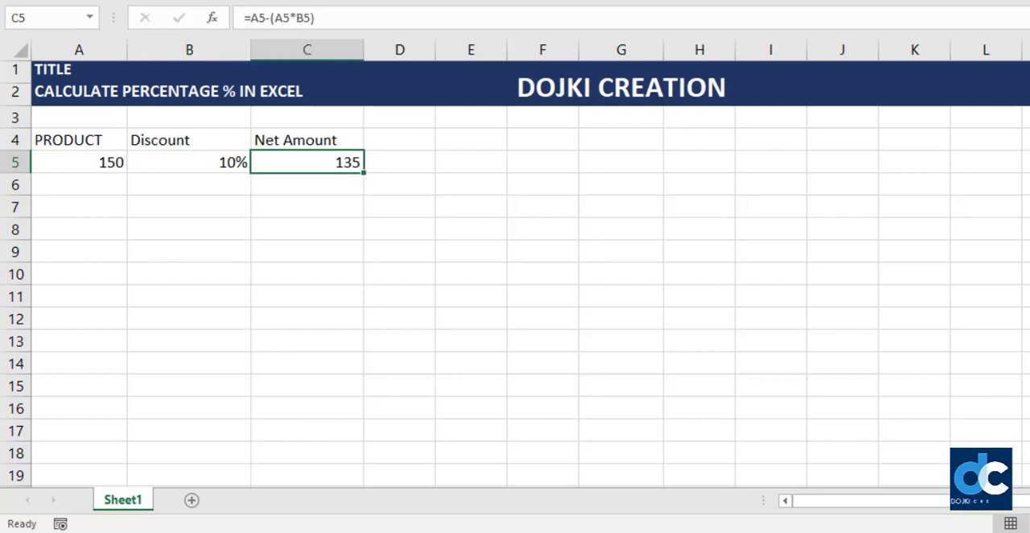
# - Change the product amount in A5 to 5142
pyautogui.press('Left')
pyautogui.press('Left')
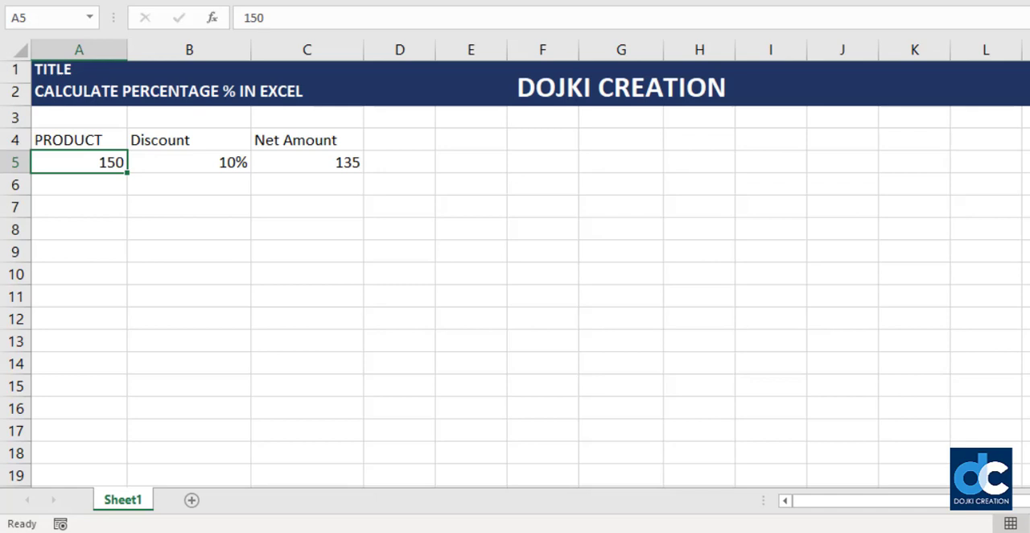
pyautogui.write('5142')
pyautogui.press('Return')
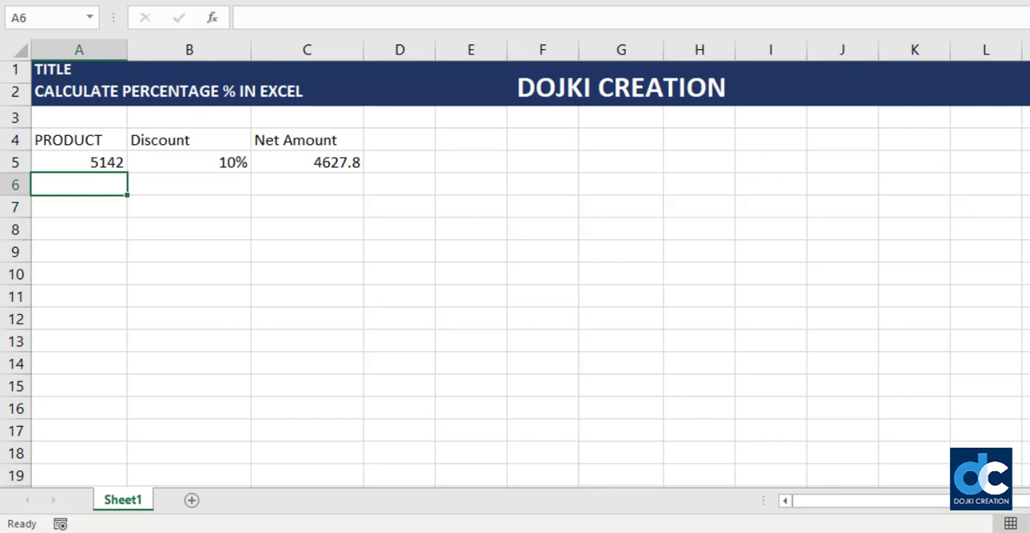
pyautogui.press('Up')
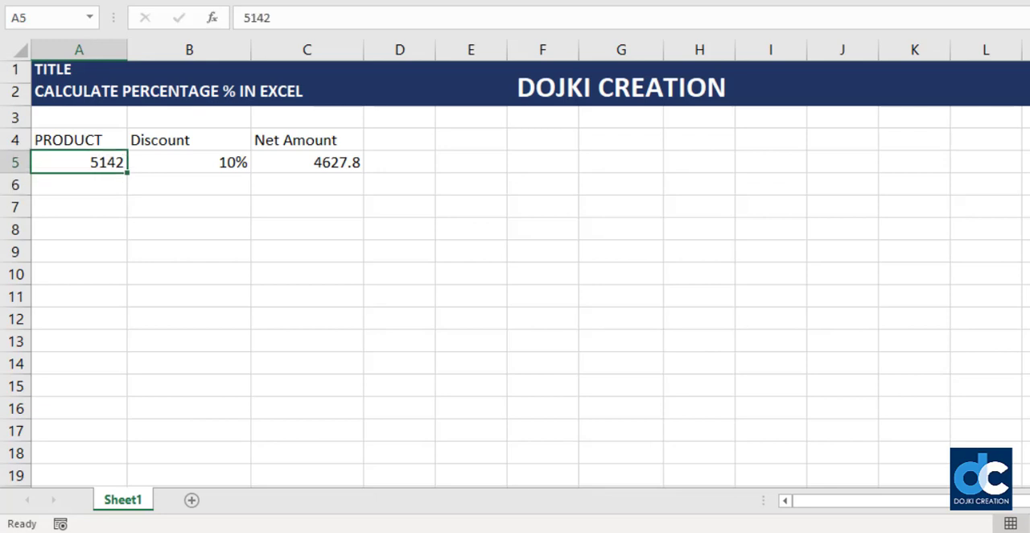
# - Set the discount rate in B5 to 25%
pyautogui.press('Up')
pyautogui.press('Right')
pyautogui.press('Down')
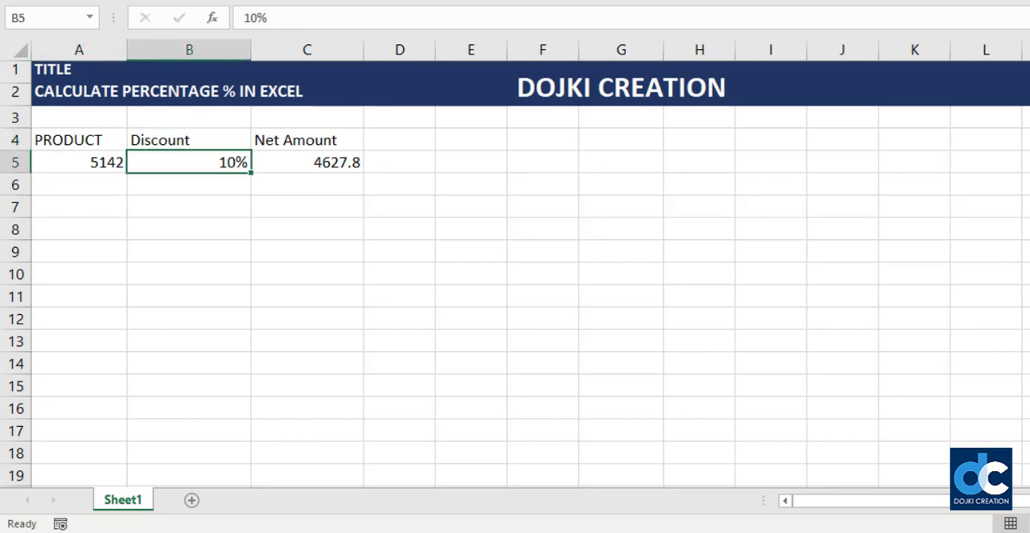
pyautogui.write('25')
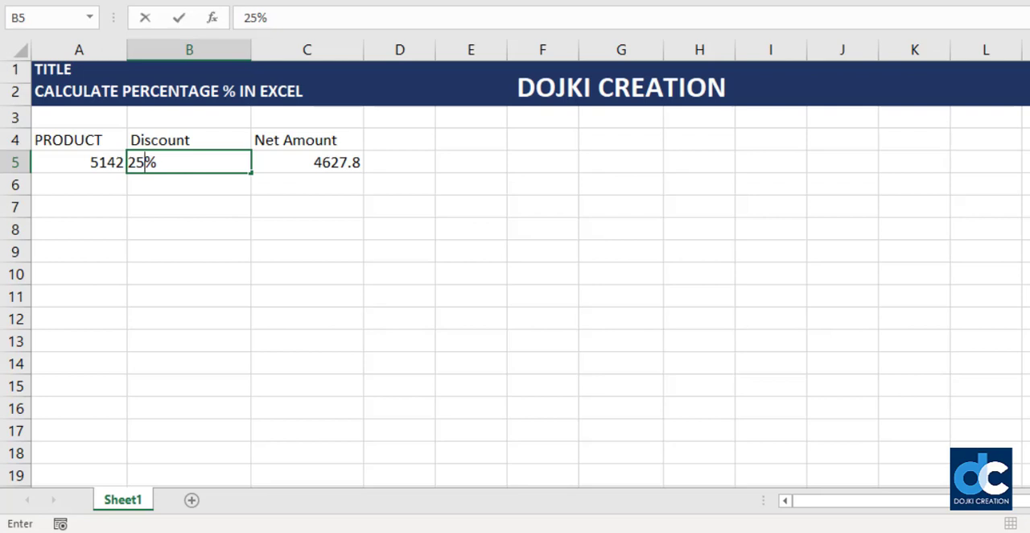
pyautogui.press('Return')
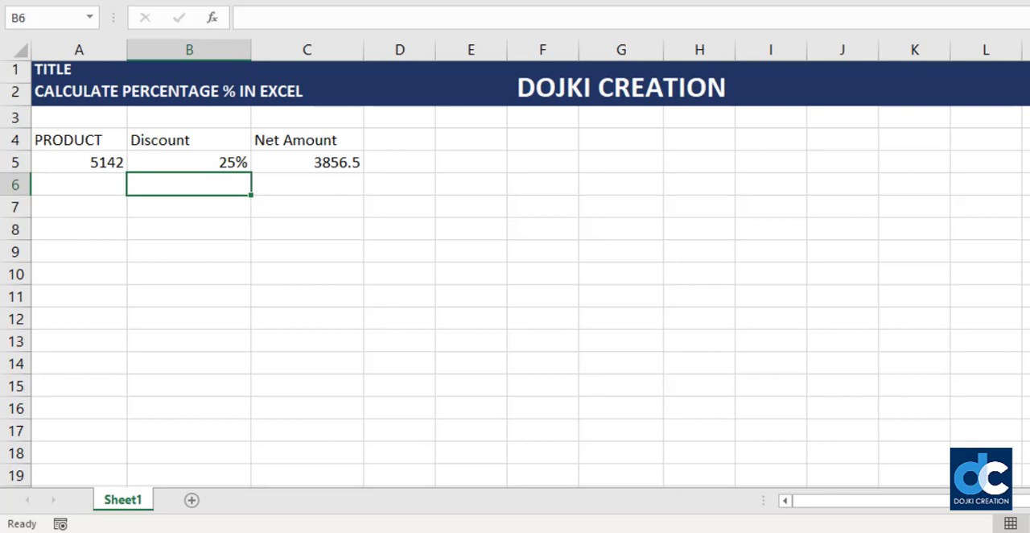
# - Set the discount rate in B5 to 0% to test the net amount formula
pyautogui.click(189, 161)
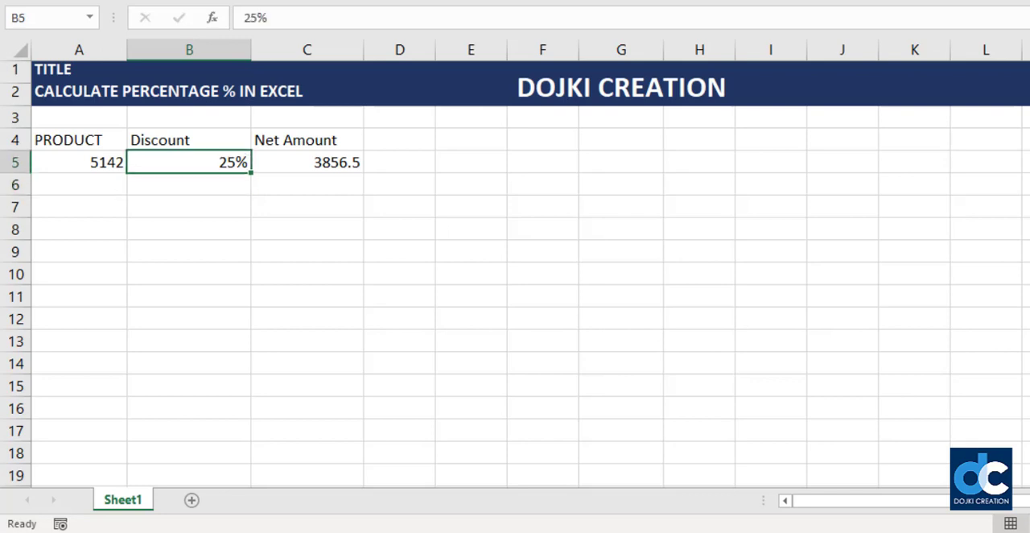
pyautogui.write('0')
pyautogui.press('Return')
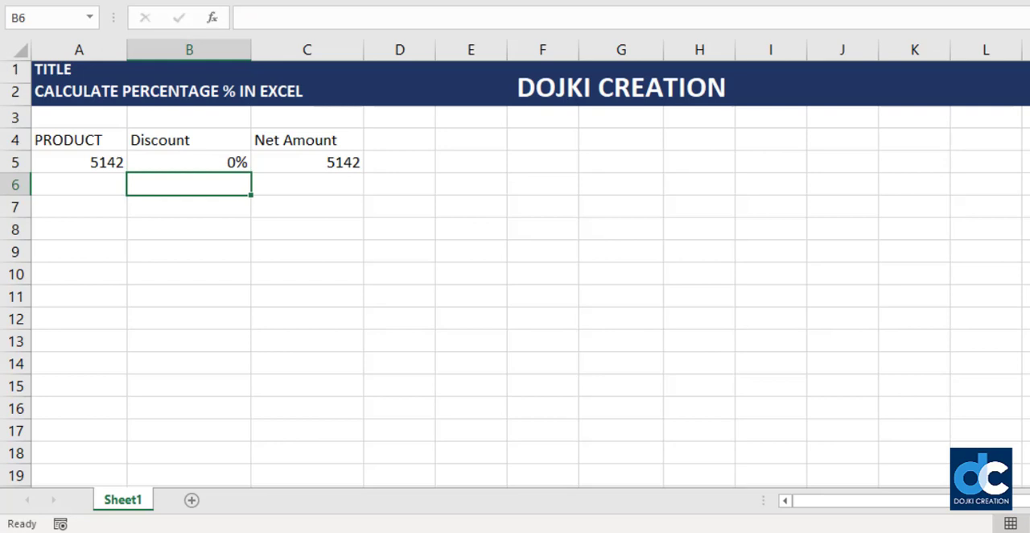
# - Set the discount rate in B5 to 100%
pyautogui.click(189, 162)
pyautogui.write('100')
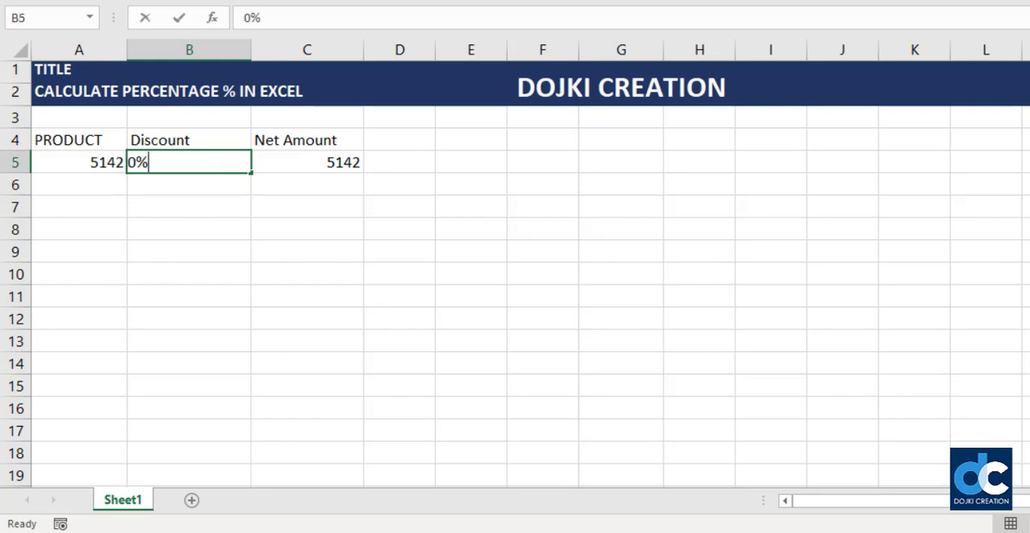
pyautogui.press('Return')
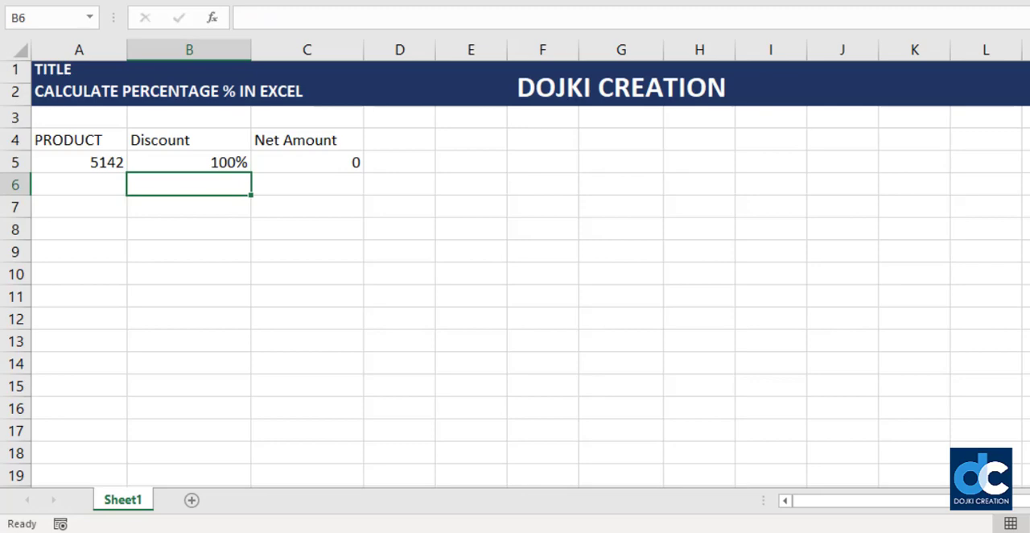
pyautogui.press('Up')
pyautogui.press('Left')
pyautogui.press('Up')
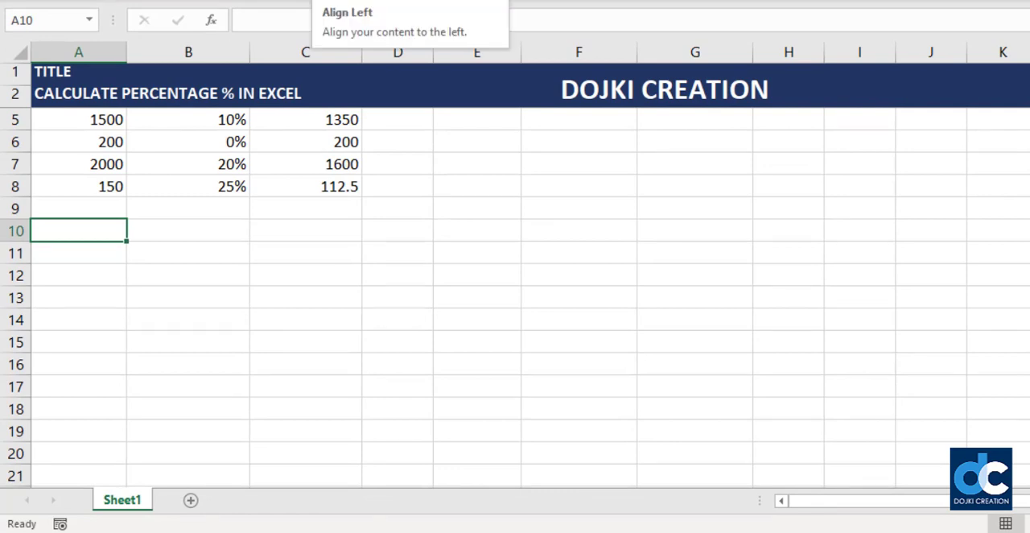
pyautogui.press('Down')
pyautogui.press('Right')
pyautogui.press('Left')
pyautogui.press('Up')
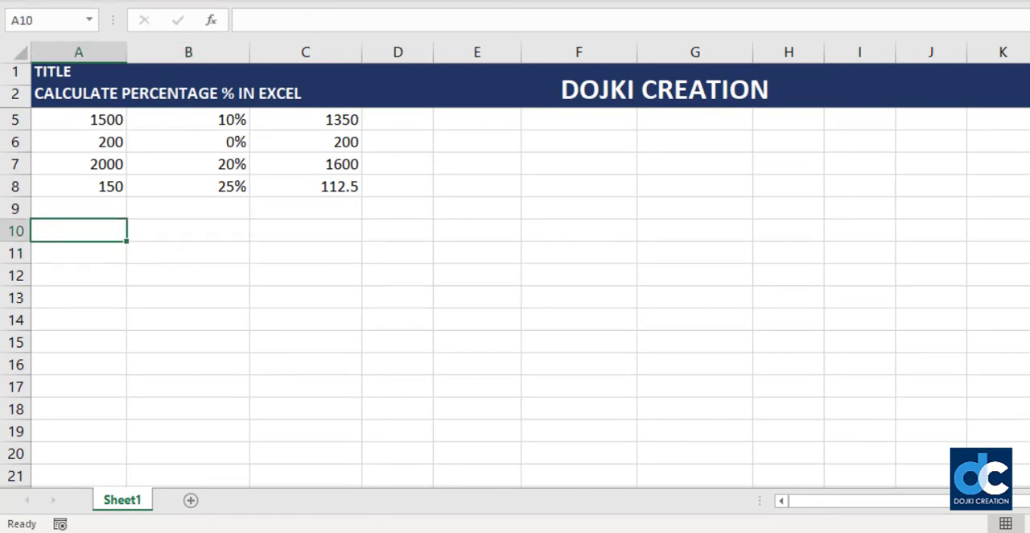
# - Enter the heading TARGET VALUE in cell A10 and autofit the width of column A to it
pyautogui.write('TARGET VALUE')
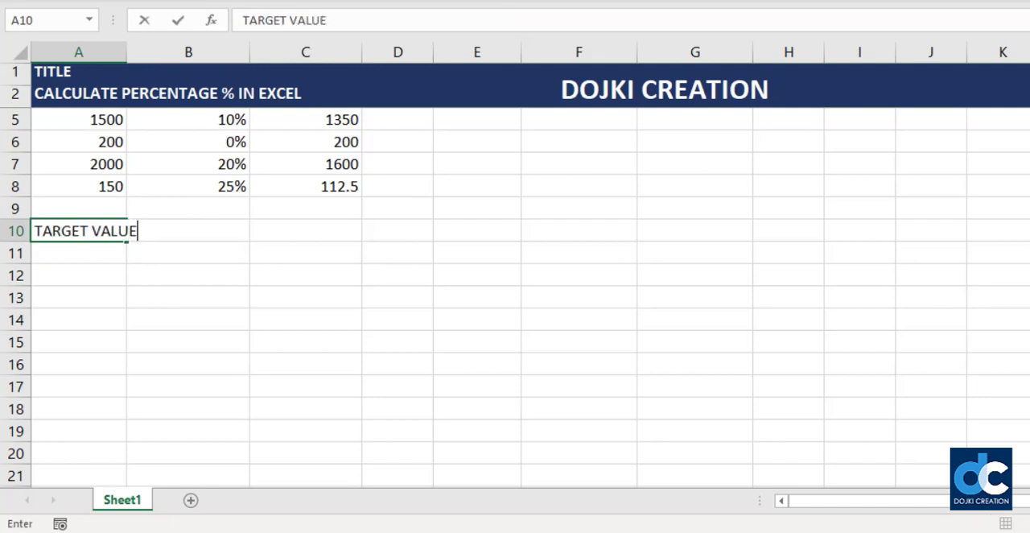
pyautogui.press('Return')
pyautogui.press('Up')
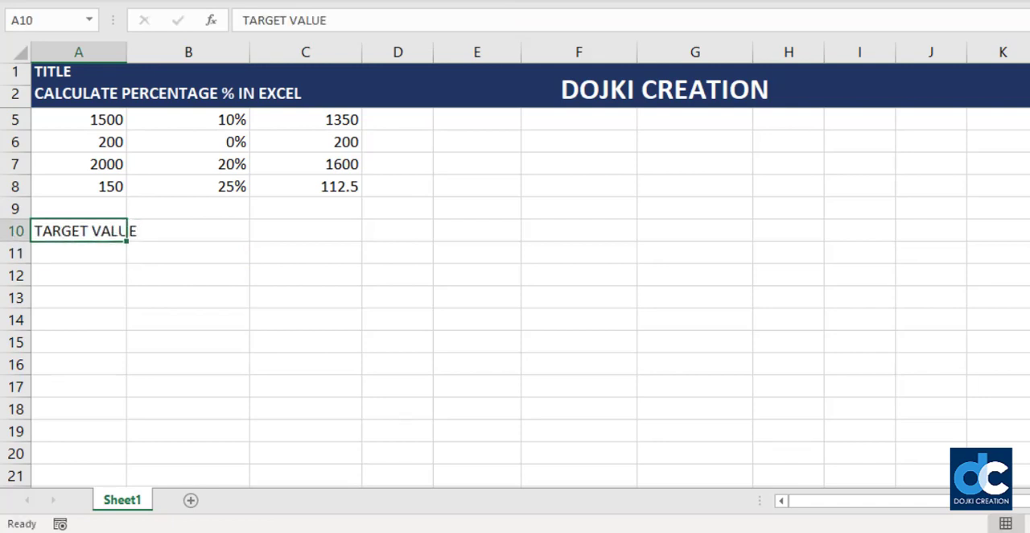
pyautogui.hotkey('alt', 'h')
pyautogui.press('o')
pyautogui.press('i')
# - Enter the heading ACHIVE VALUE in cell B10
pyautogui.press('Right')
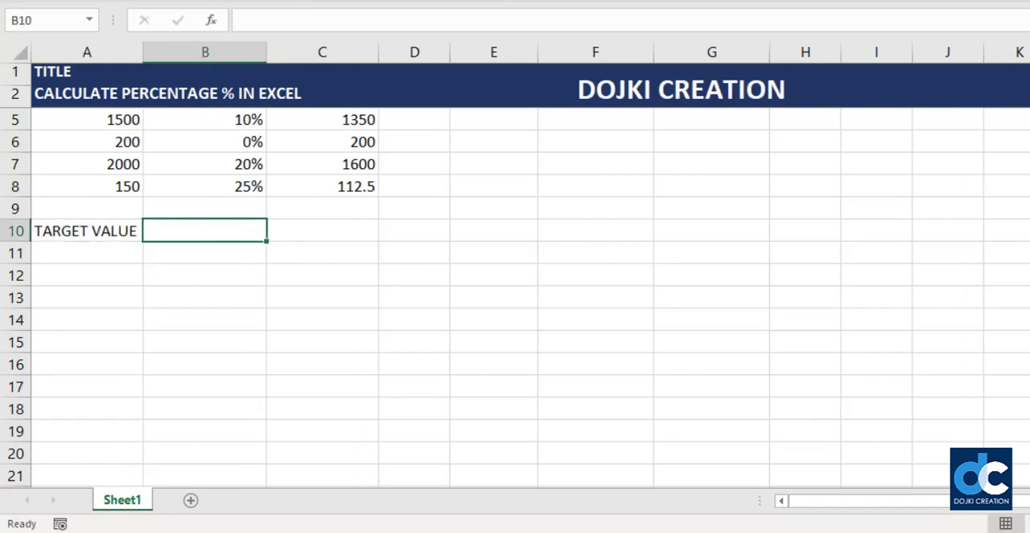
pyautogui.write('ACHI')
pyautogui.press('BackSpace')
pyautogui.press('BackSpace')
pyautogui.press('BackSpace')
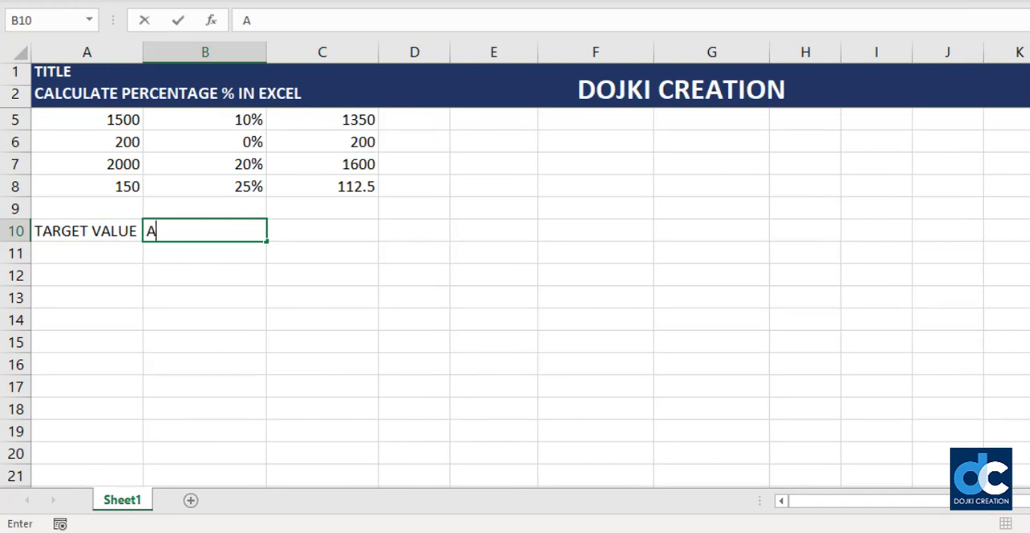
pyautogui.write('CHIVE VAL')
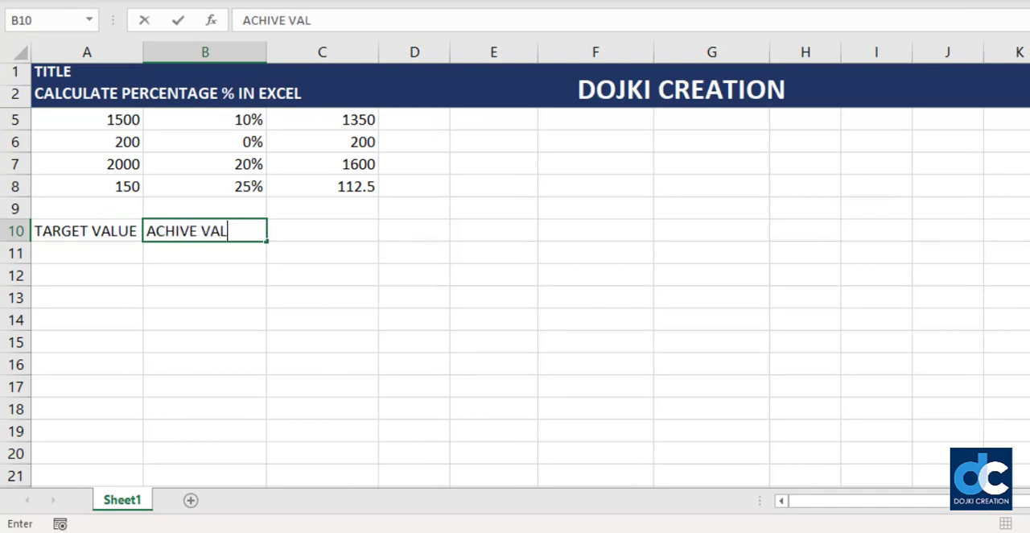
pyautogui.write('UE')
pyautogui.press('Return')
# - Enter 1000 as the target value in A11 and format the cell as currency
pyautogui.press('Left')
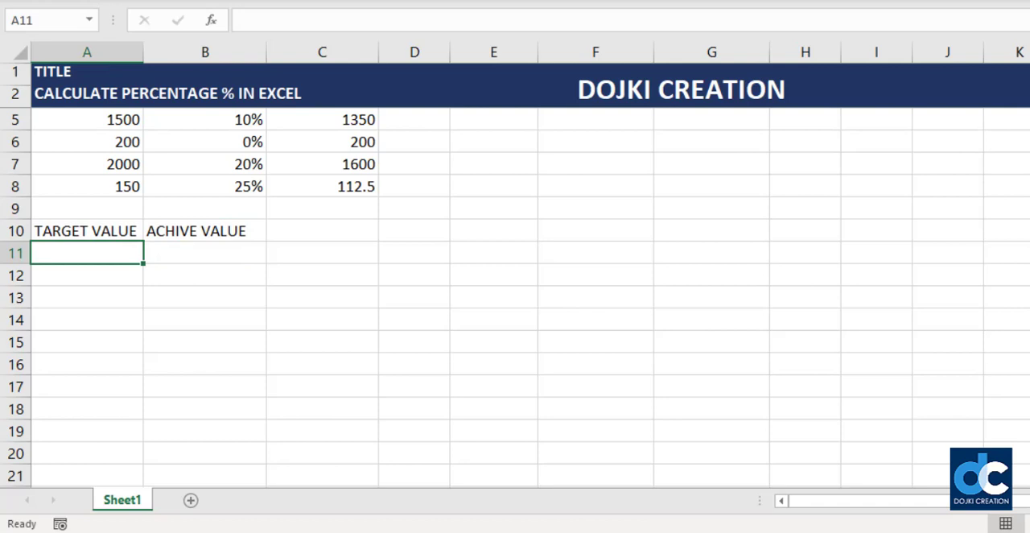
pyautogui.write('1000')
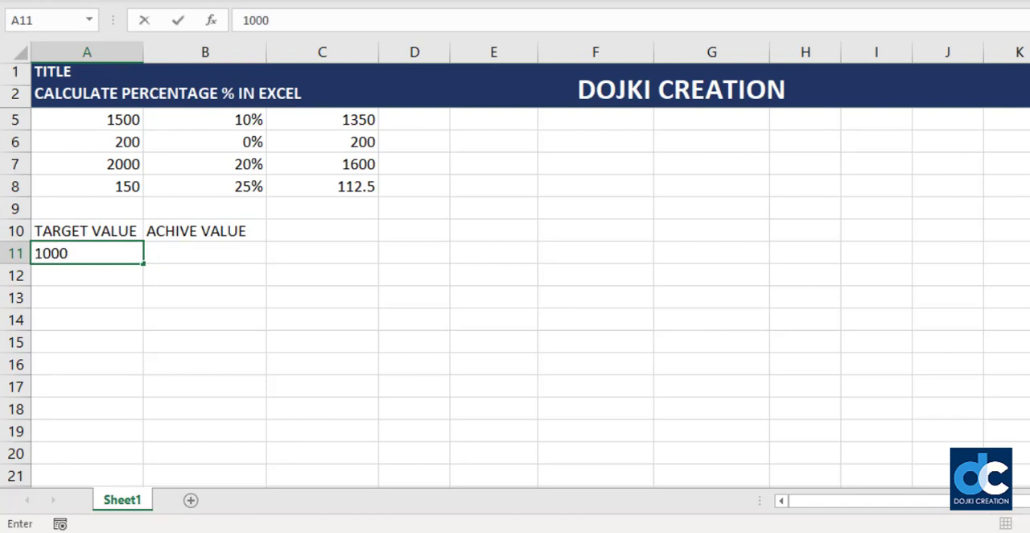
pyautogui.press('Return')
pyautogui.press('Up')
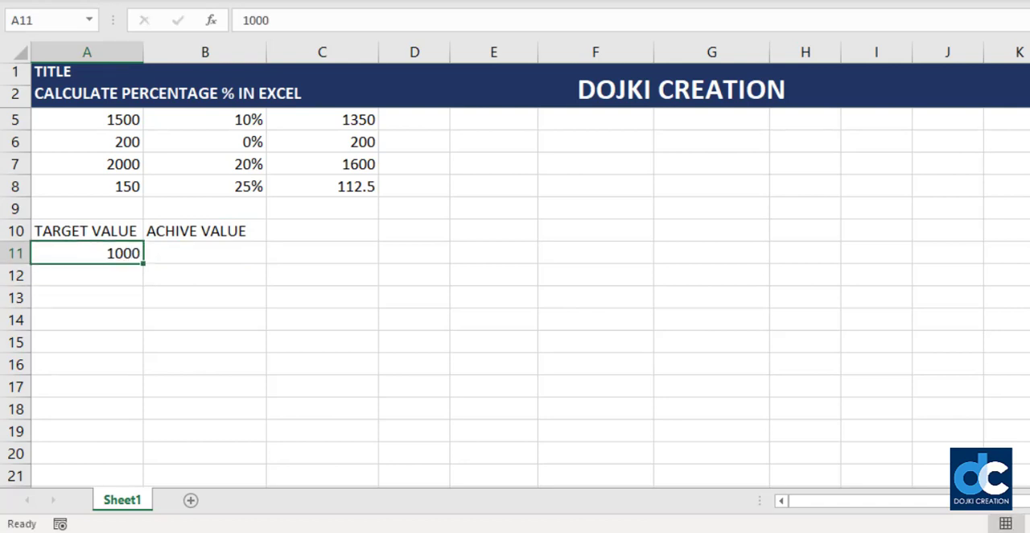
pyautogui.hotkey('ctrl', 'shift', '4')
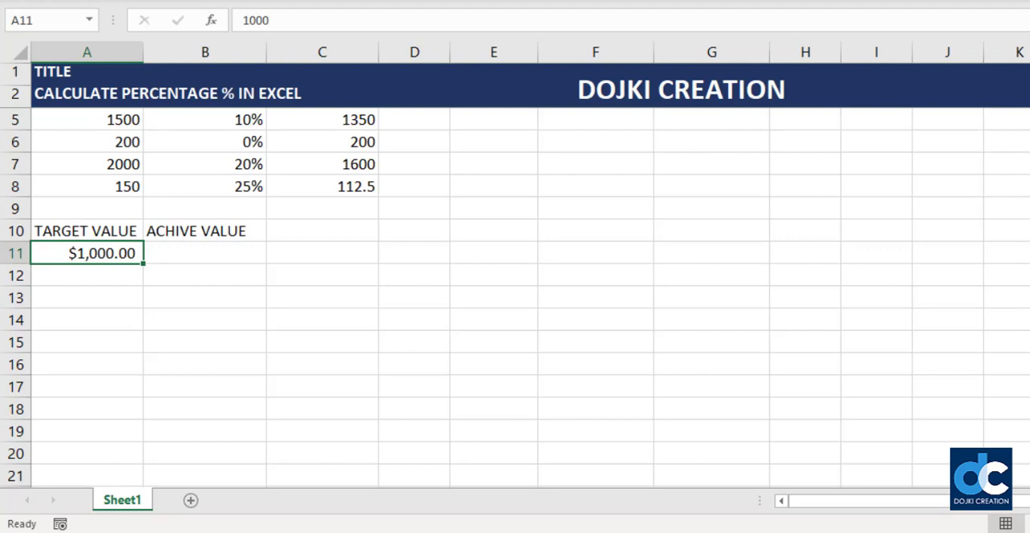
# - Enter 1200 as the achieved value in B11, formatted as currency instead of percentage
pyautogui.press('Right')
pyautogui.write('1200')
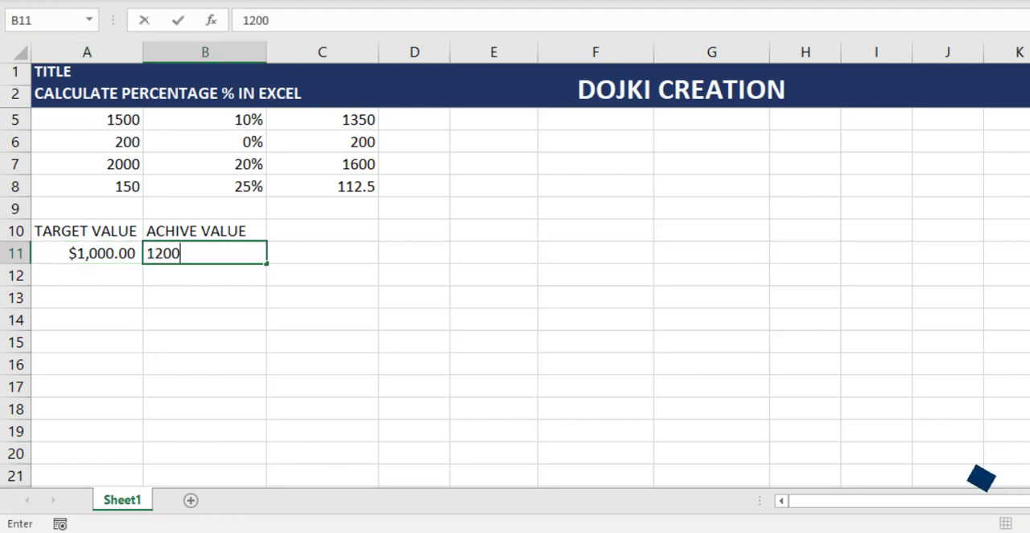
pyautogui.press('Return')
pyautogui.press('Up')
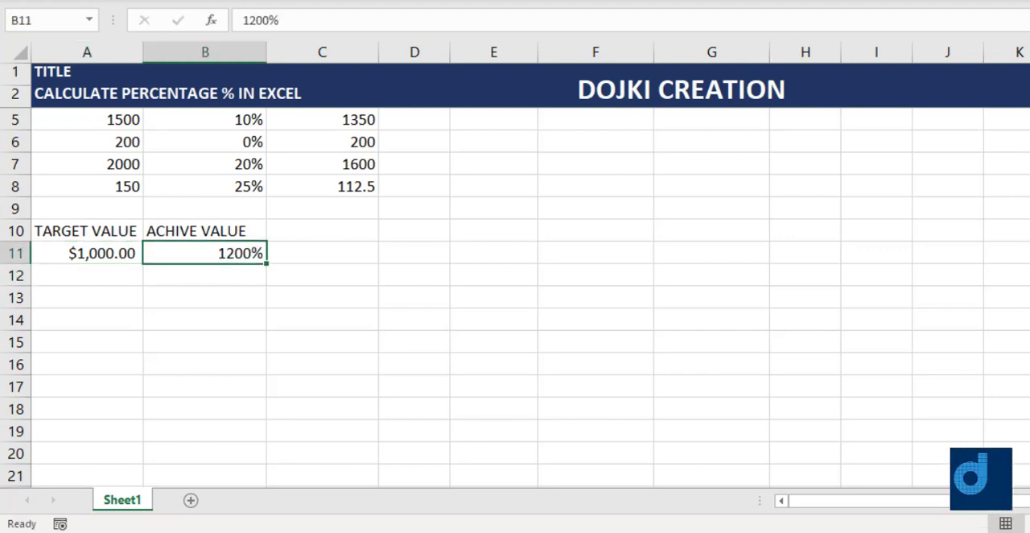
pyautogui.hotkey('ctrl', 'shift', '`')
pyautogui.hotkey('ctrl', 'shift', '4')
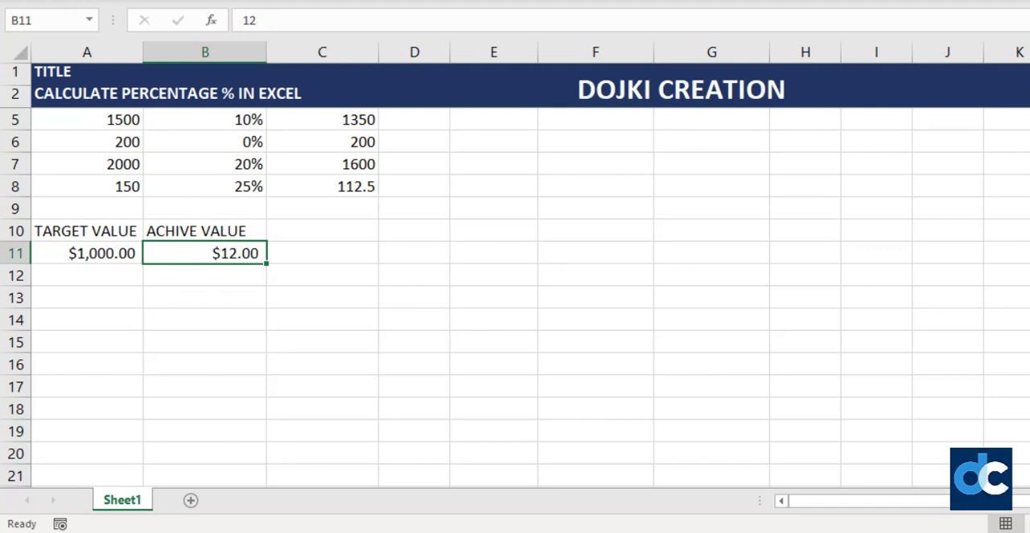
pyautogui.press('F2')
pyautogui.write('00')
pyautogui.press('Return')
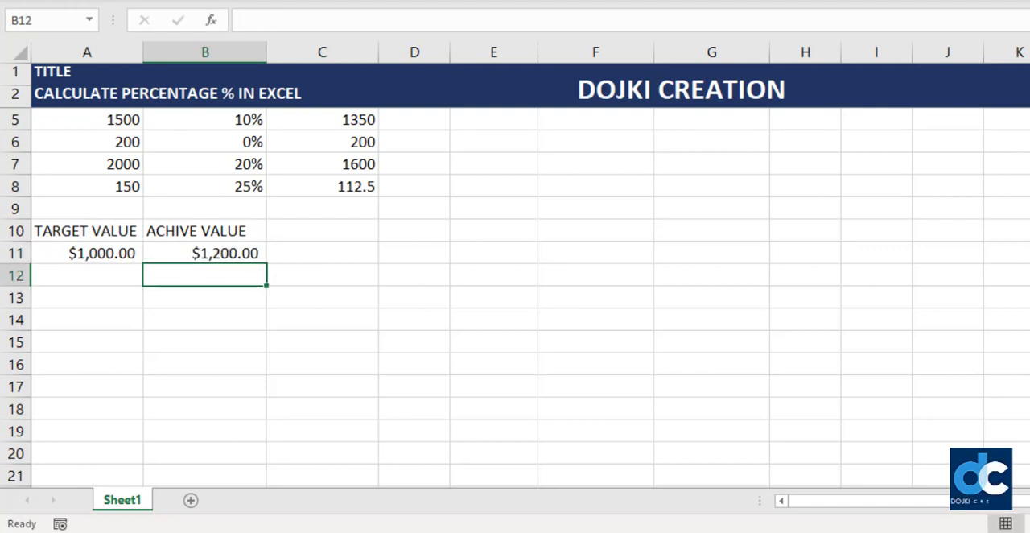
# - Enter the heading %AGE in cell C10
pyautogui.press('Up')
pyautogui.click(322, 231)
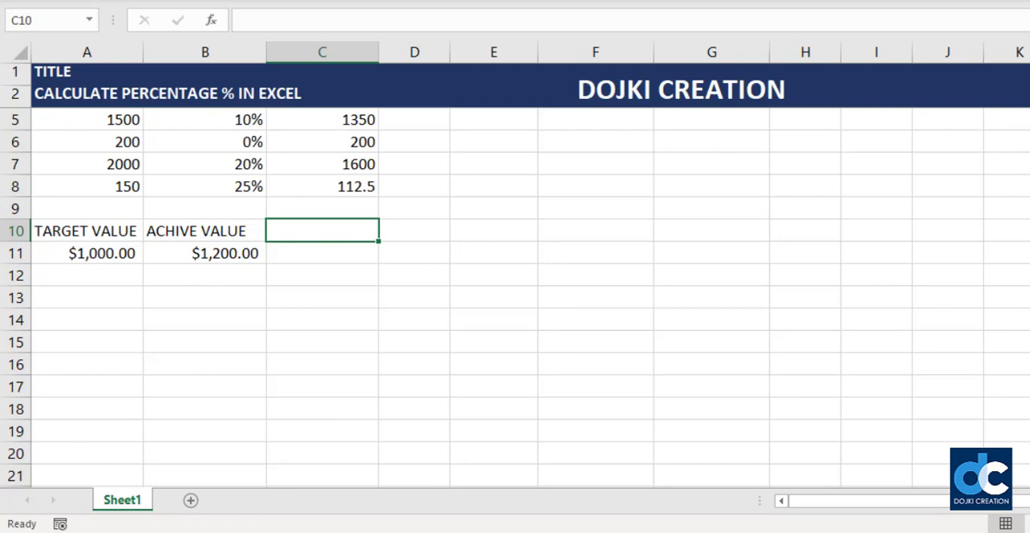
pyautogui.write('PER')
pyautogui.press('BackSpace')
pyautogui.press('BackSpace')
pyautogui.press('BackSpace')
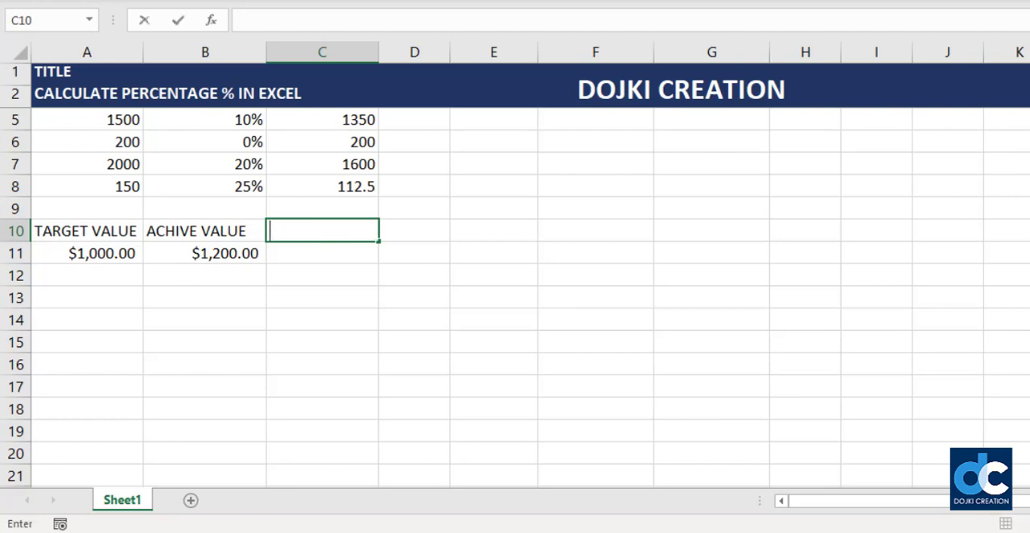
pyautogui.write('%AGE')
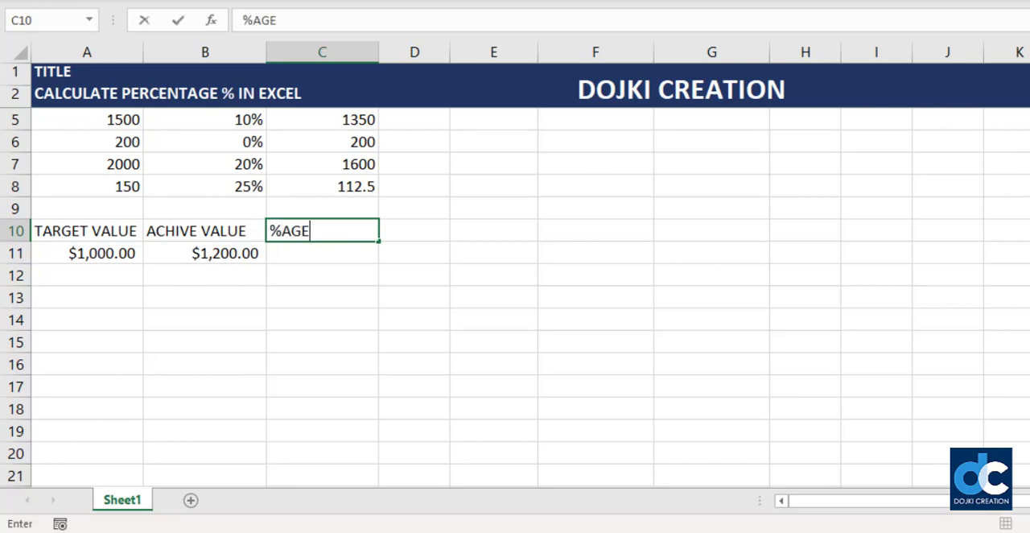
pyautogui.press('Return')
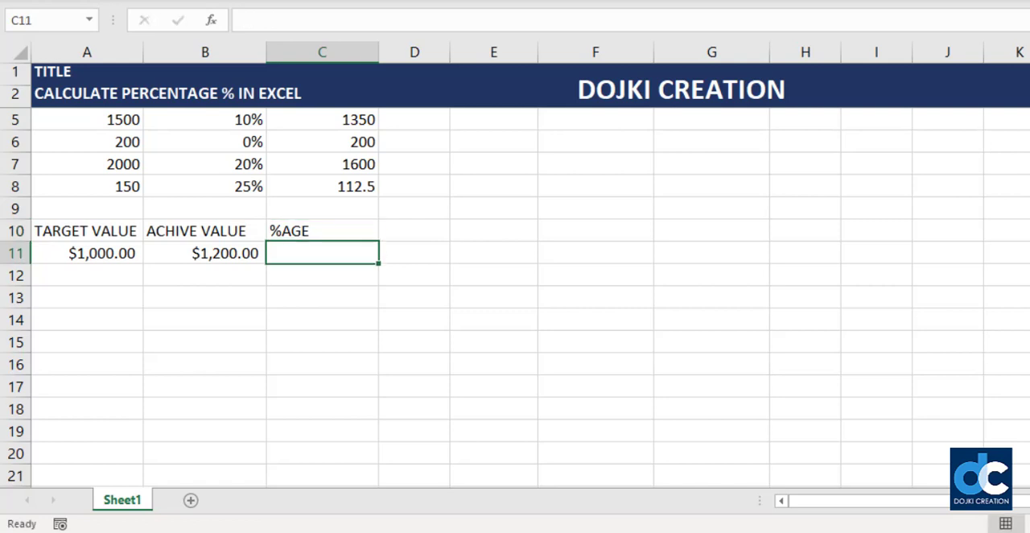
# - Calculate the percentage in C11 with the formula =(B11-A11)/B11 and format the result as a percentage
pyautogui.write('=(')
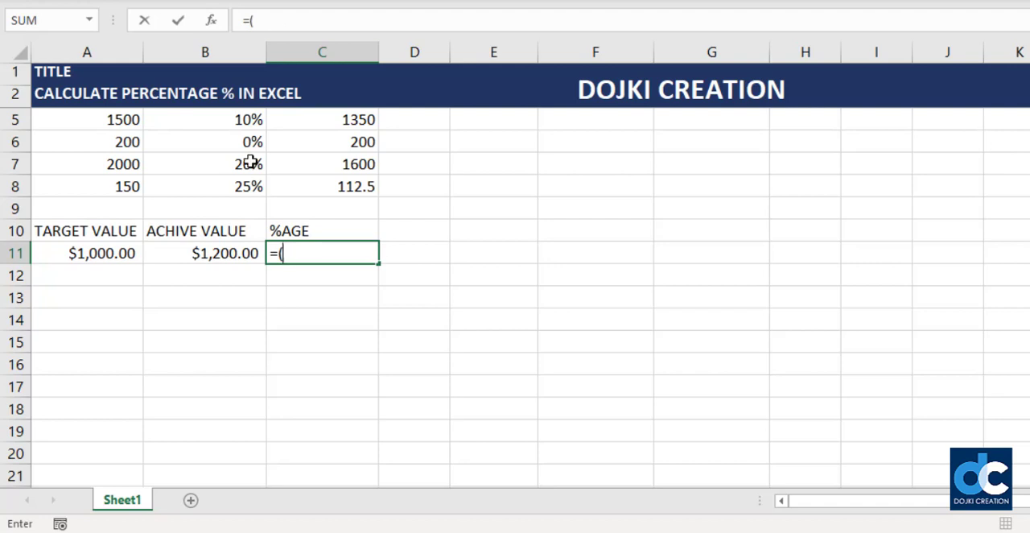
pyautogui.press('Left')
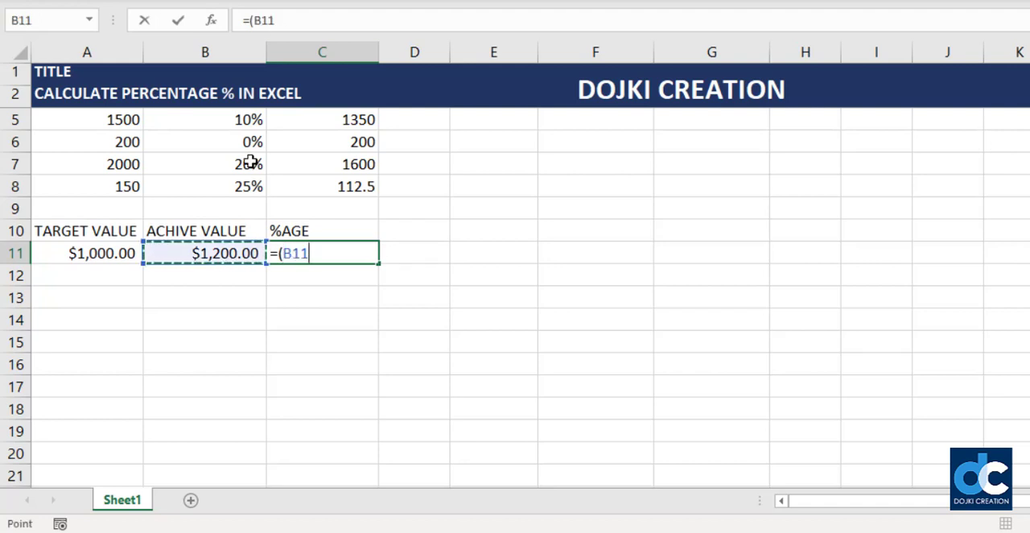
pyautogui.write('-')
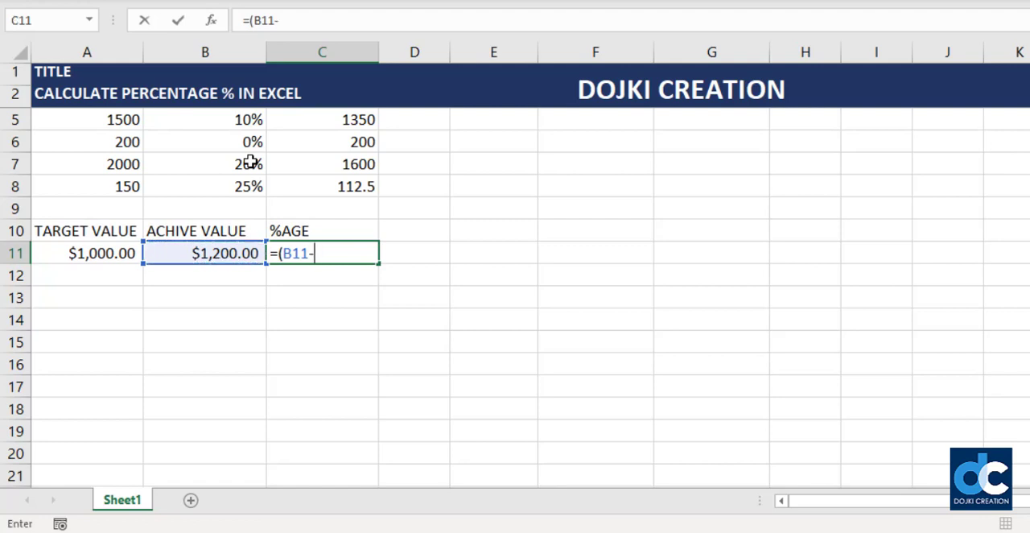
pyautogui.press('Left')
pyautogui.press('Left')
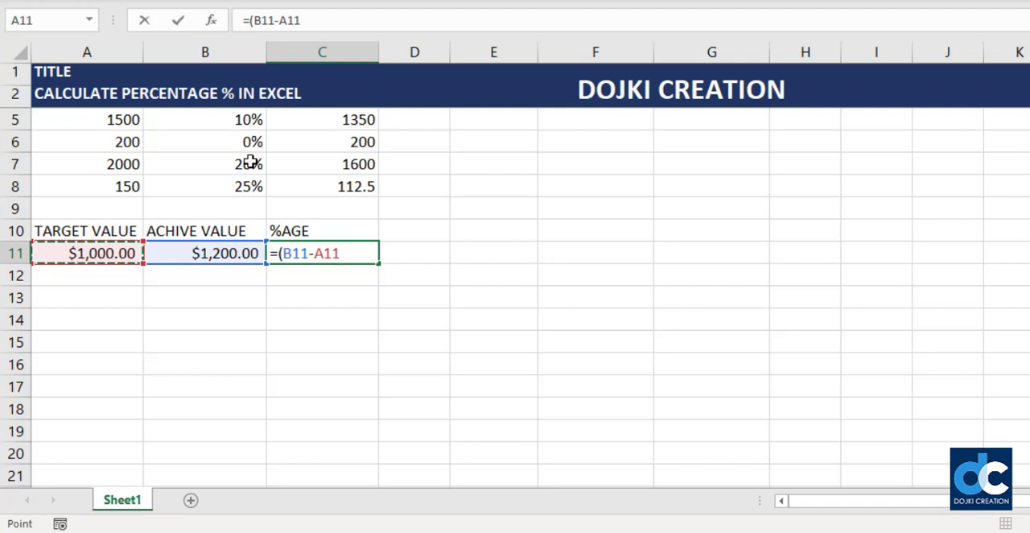
pyautogui.write(')')
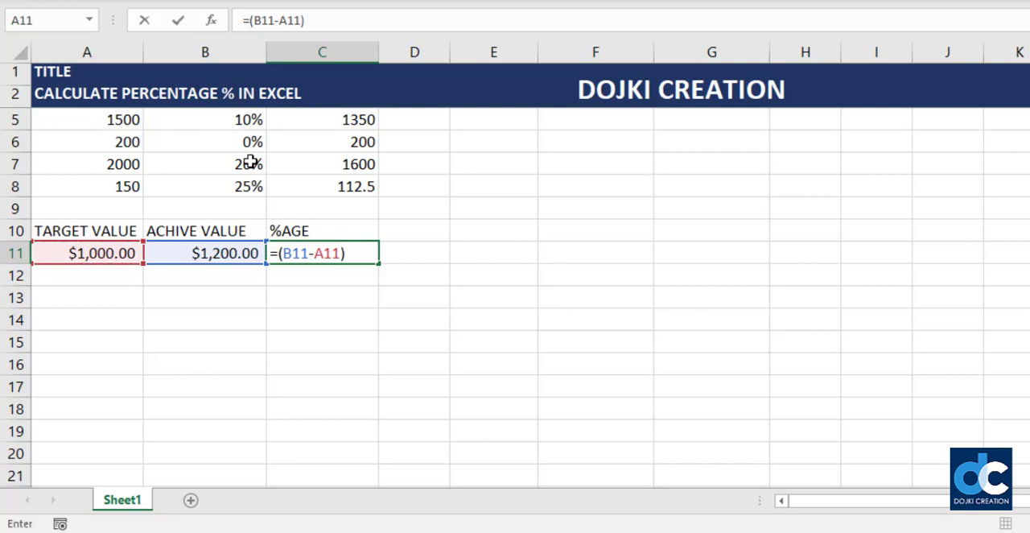
pyautogui.write('/')
pyautogui.press('Left')
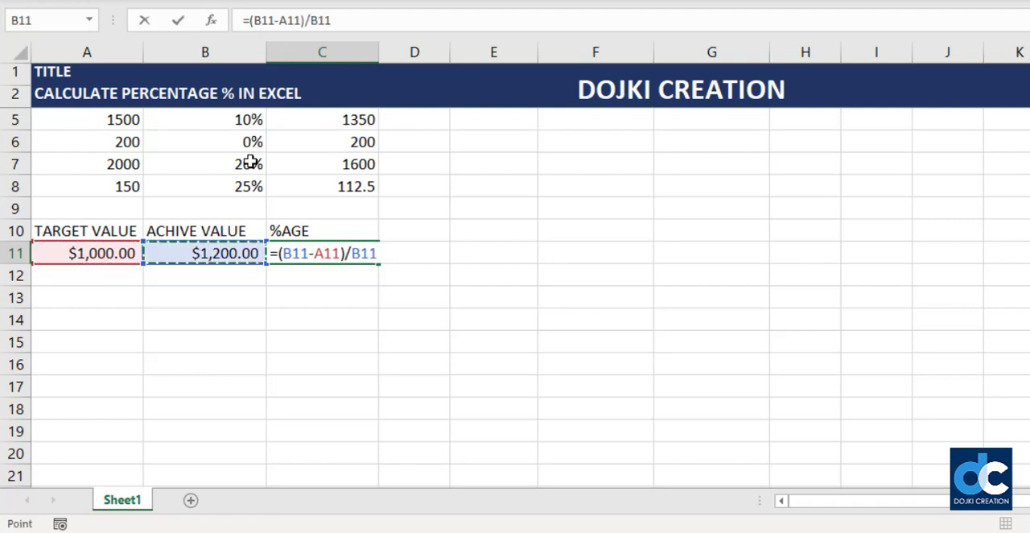
pyautogui.press('Return')
pyautogui.press('Up')
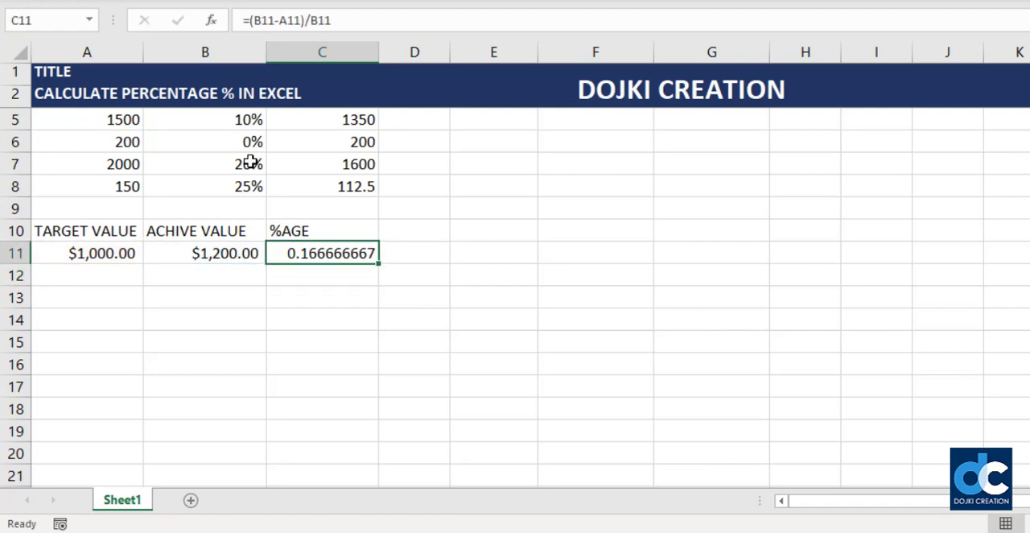
pyautogui.hotkey('ctrl', 'shift', '5')
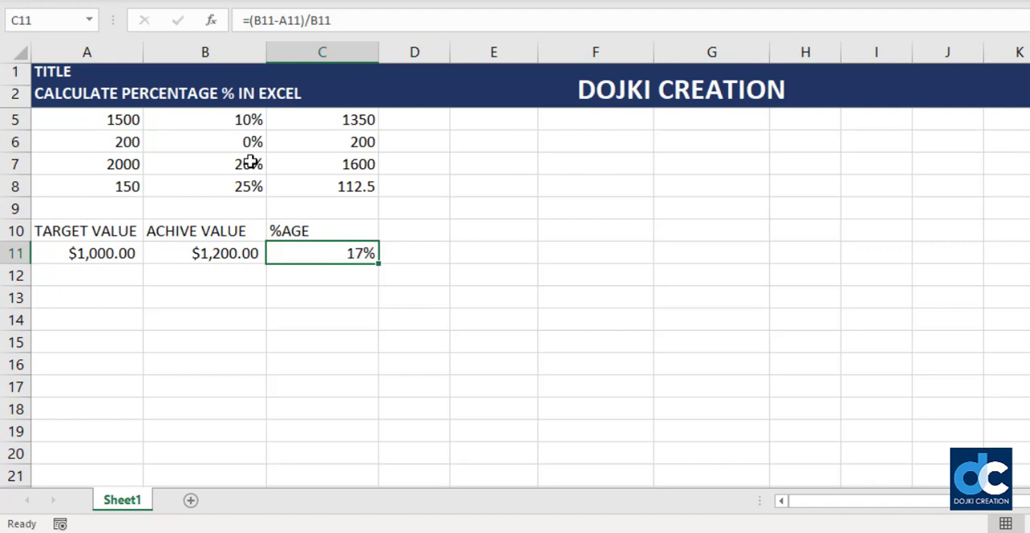
# - Set the achieved value in B11 to 1000 to test the percentage formula
pyautogui.press('Left')
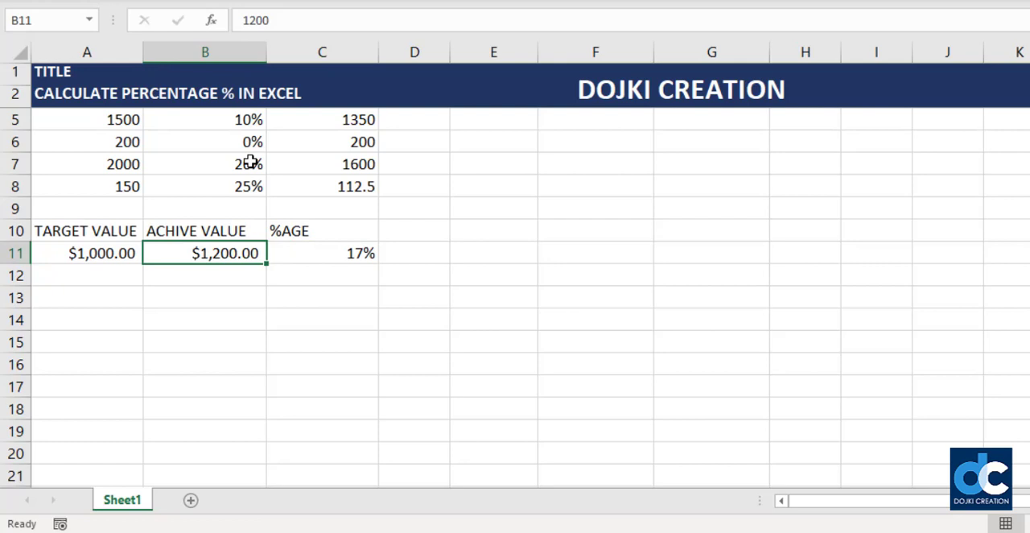
pyautogui.write('1000')
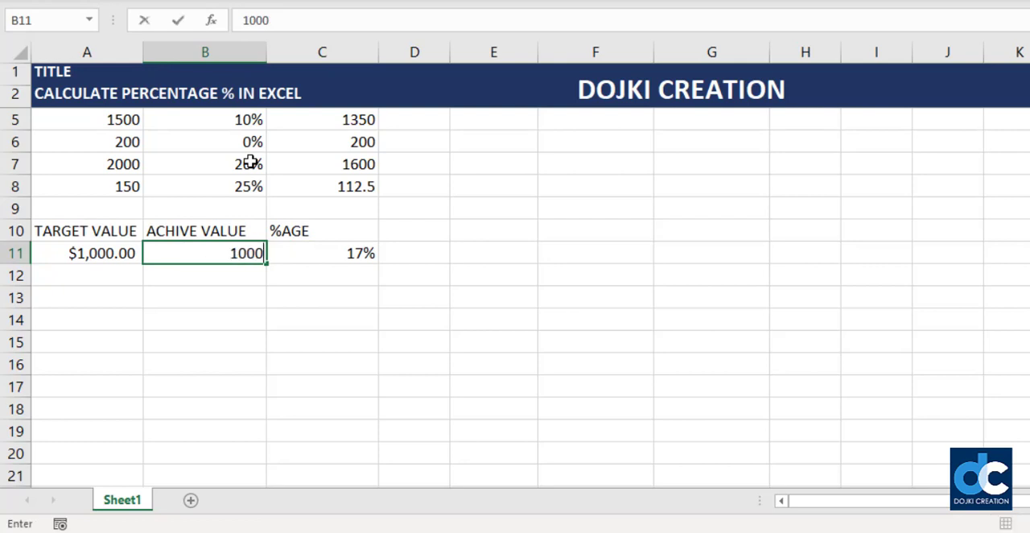
pyautogui.press('Return')
# - Set the achieved value in B11 to 1100
pyautogui.press('Up')
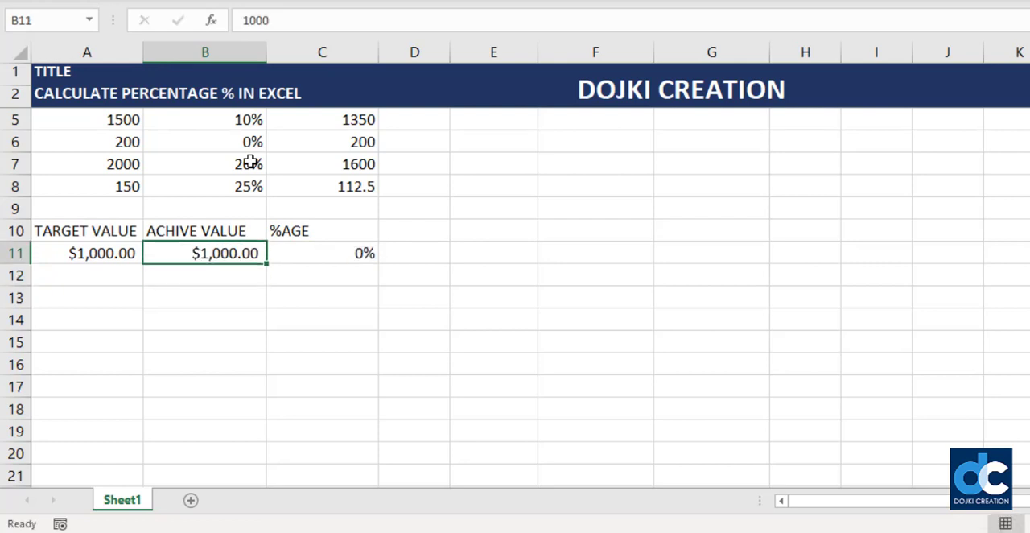
pyautogui.write('1100')
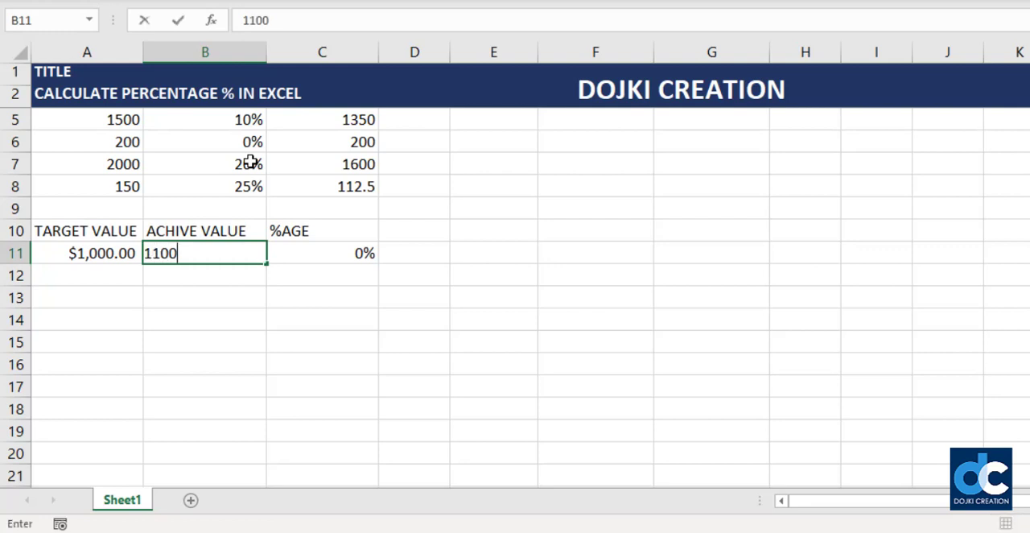
pyautogui.press('Return')
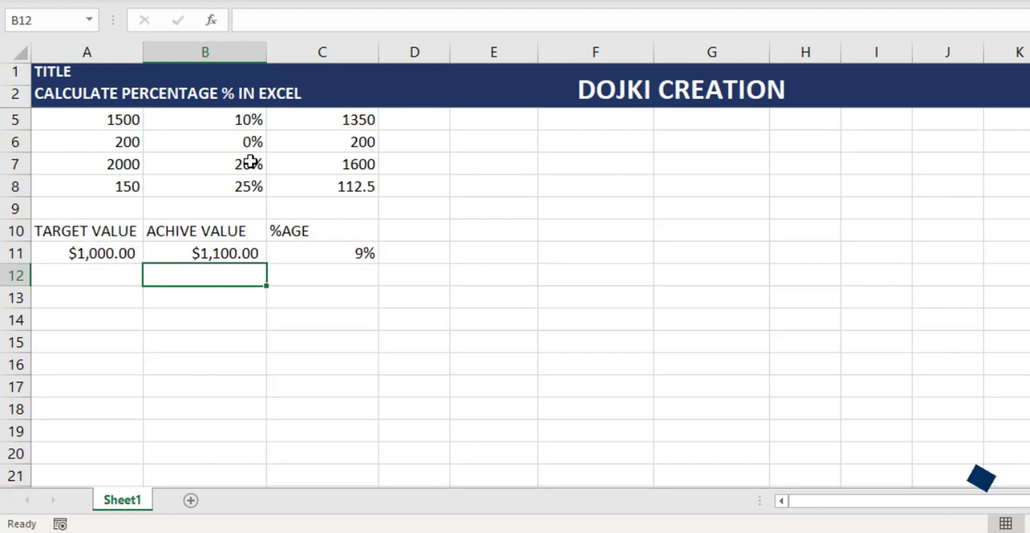
# - Set the achieved value in B11 to 1500
pyautogui.press('Up')
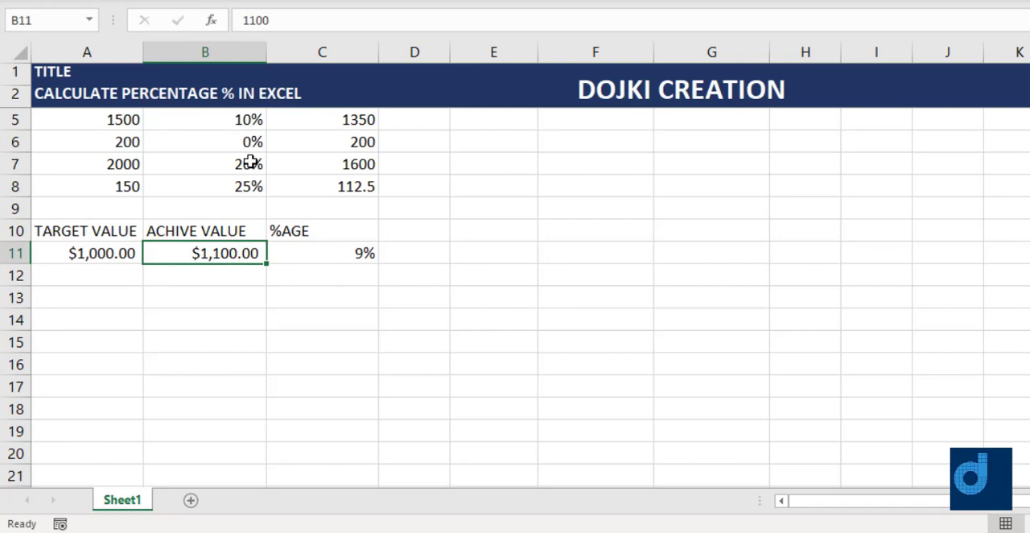
pyautogui.write('1500')
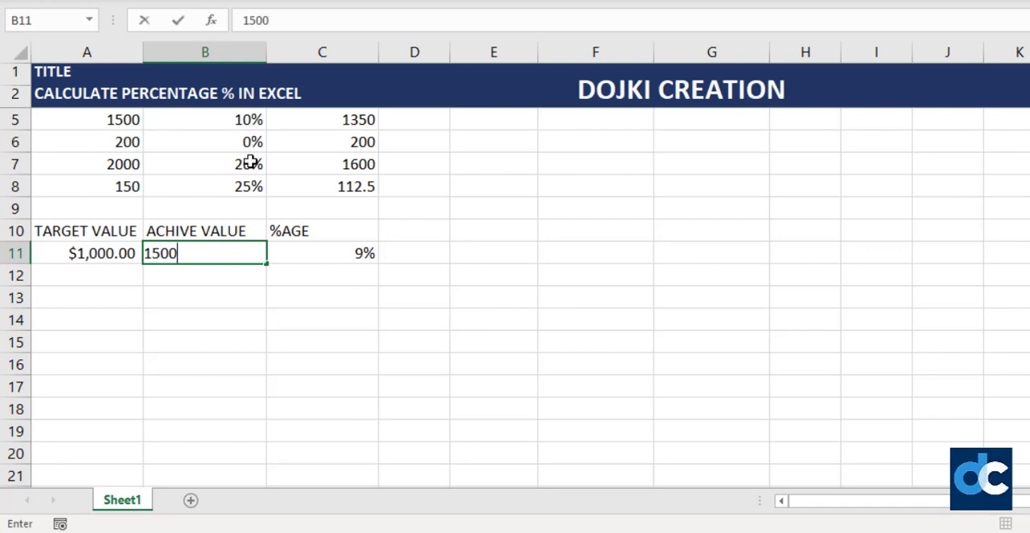
pyautogui.press('Return')
# - Fill the target and achieved values of A11:B11 down through row 14
pyautogui.press('Up')
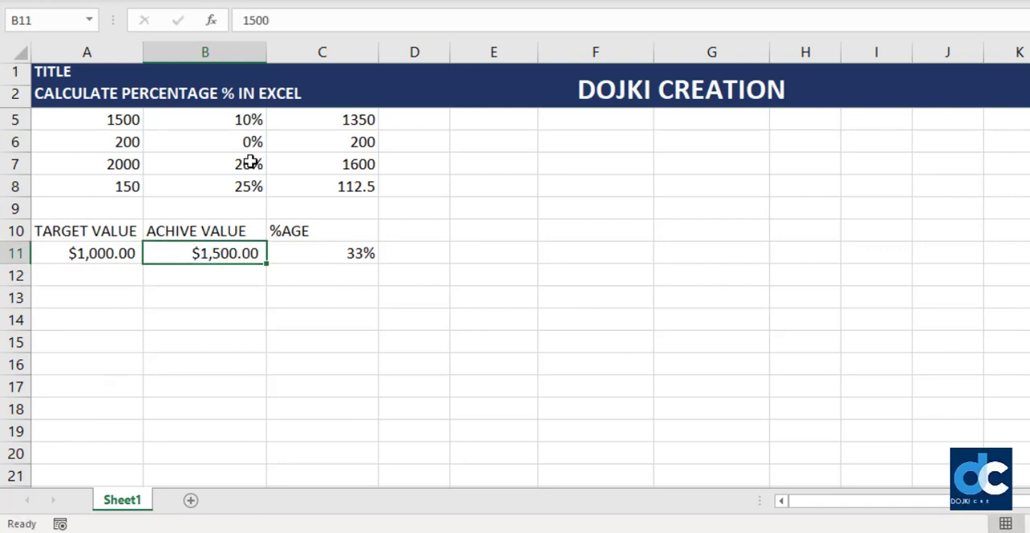
pyautogui.press('Left')
pyautogui.hotkey('shift', 'Right')
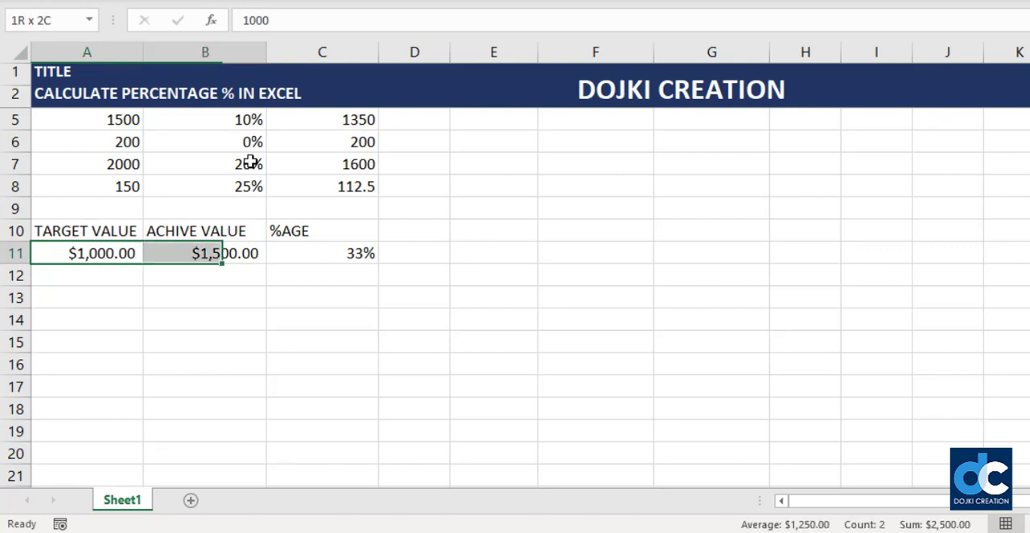
pyautogui.hotkey('shift', 'Down')
pyautogui.hotkey('shift', 'Down')
pyautogui.hotkey('shift', 'Down')
pyautogui.hotkey('ctrl', 'd')
# - Set the target values in A12, A13 and A14 to 1200, 1400 and 1600
pyautogui.press('Right')
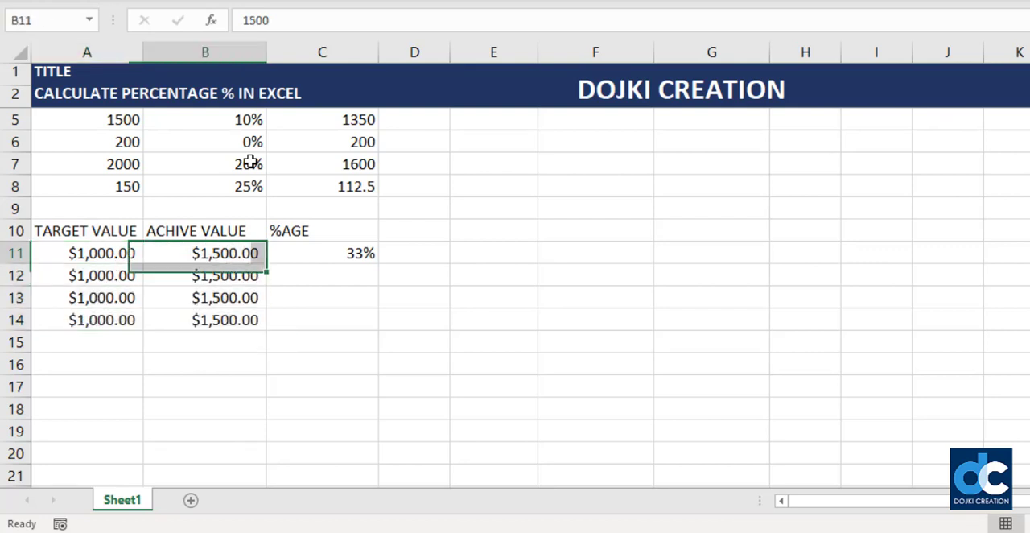
pyautogui.press('Left')
pyautogui.press('Down')
pyautogui.write('1200')
pyautogui.press('Return')
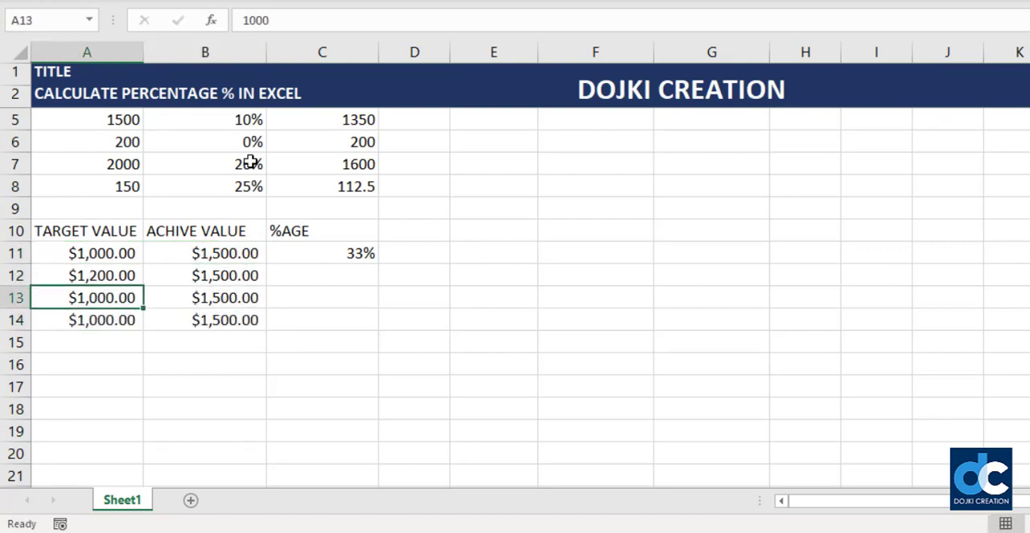
pyautogui.write('1400')
pyautogui.press('Return')
pyautogui.write('1,600')
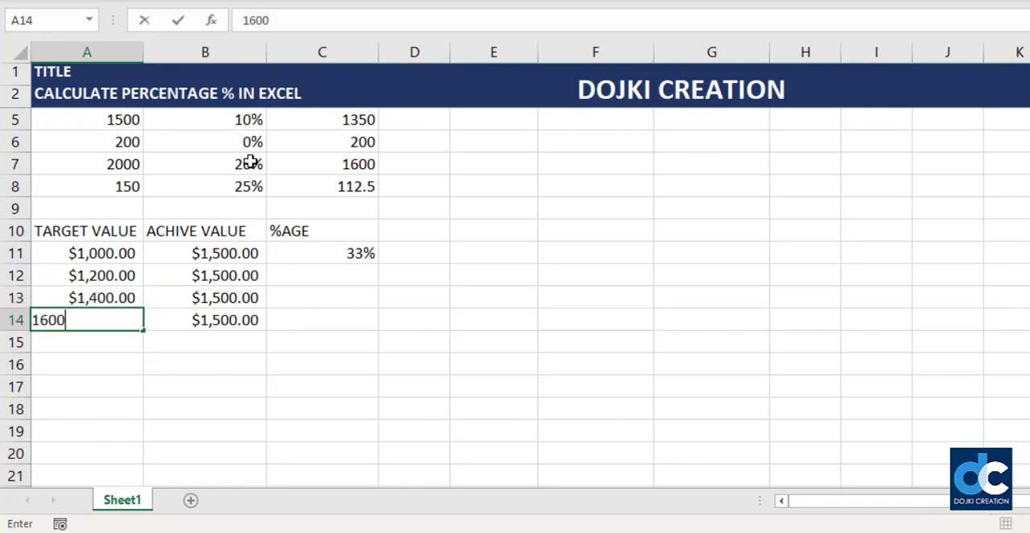
pyautogui.hotkey('shift', 'Right')
# - Copy the percentage formula from C11 into C12:C14
pyautogui.press('Right')
pyautogui.press('Up')
pyautogui.press('Up')
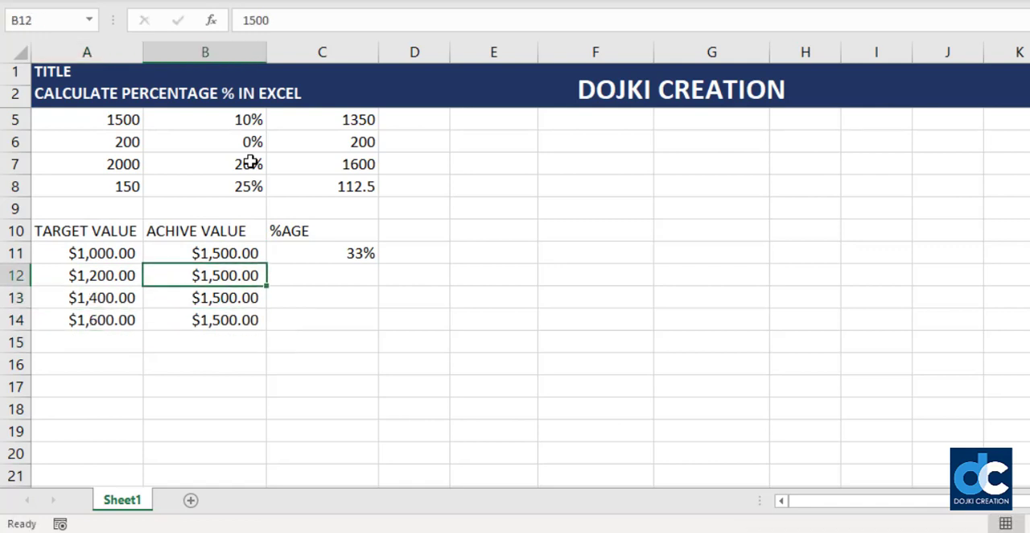
pyautogui.press('Up')
pyautogui.press('Right')
pyautogui.hotkey('ctrl', 'c')
pyautogui.press('Down')
pyautogui.hotkey('shift', 'Down')
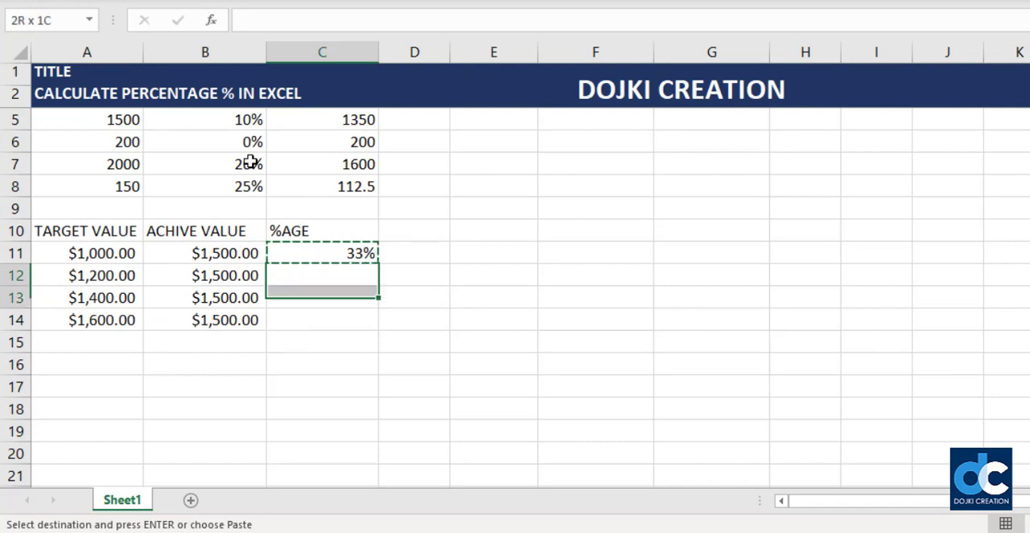
pyautogui.hotkey('shift', 'Down')
pyautogui.hotkey('ctrl', 'v')
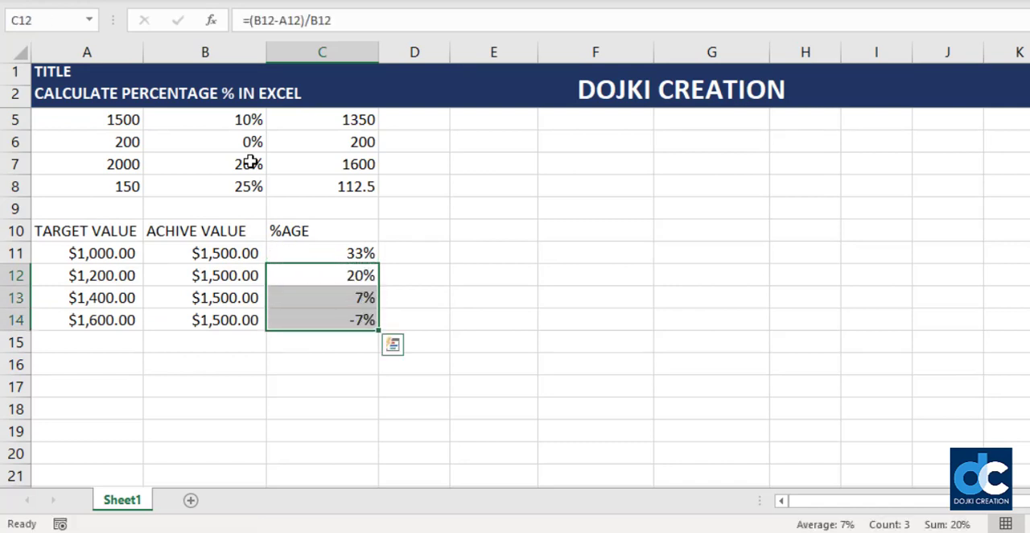
pyautogui.click(382, 282)
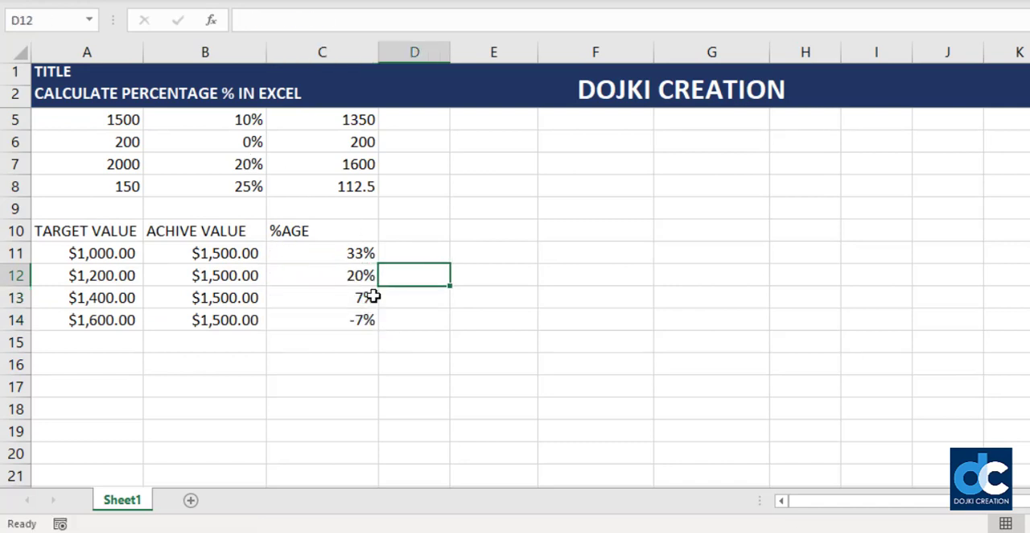
pyautogui.click(366, 297)
pyautogui.click(363, 316)
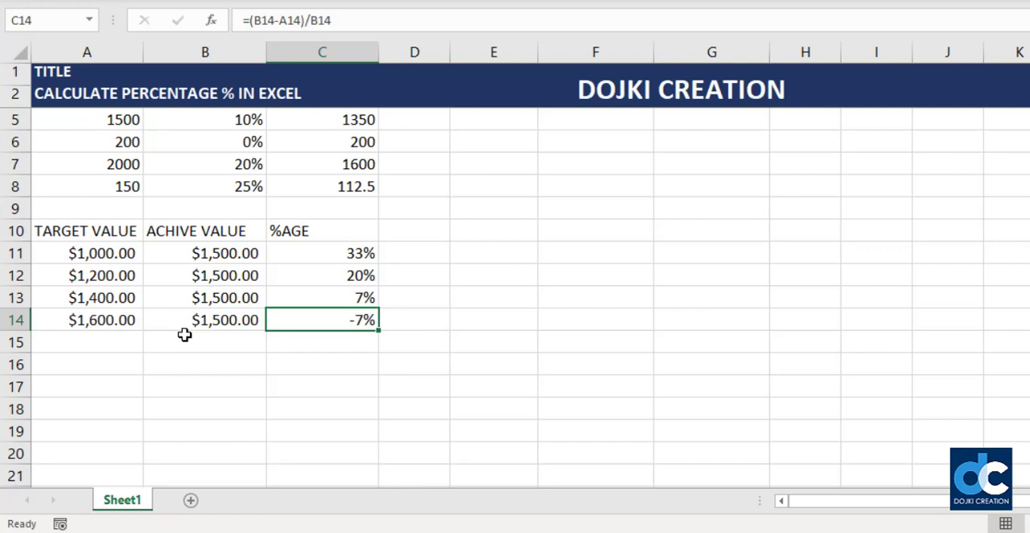
# - Start a new table below the target table with the heading NAME in A16
pyautogui.press('Down')
pyautogui.press('Down')
pyautogui.press('Left')
pyautogui.press('Left')
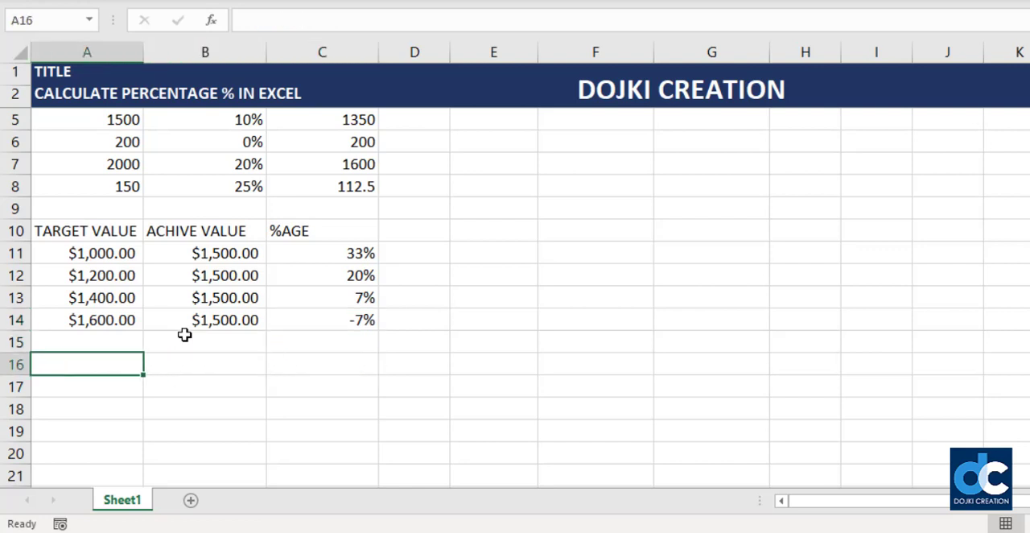
pyautogui.press('Down')
pyautogui.press('Down')
pyautogui.press('Down')
pyautogui.press('Down')
pyautogui.press('Down')
pyautogui.press('Down')
pyautogui.press('Down')
pyautogui.press('Down')
pyautogui.press('Down')
pyautogui.press('Down')
pyautogui.press('Down')
pyautogui.press('Down')
pyautogui.press('Down')
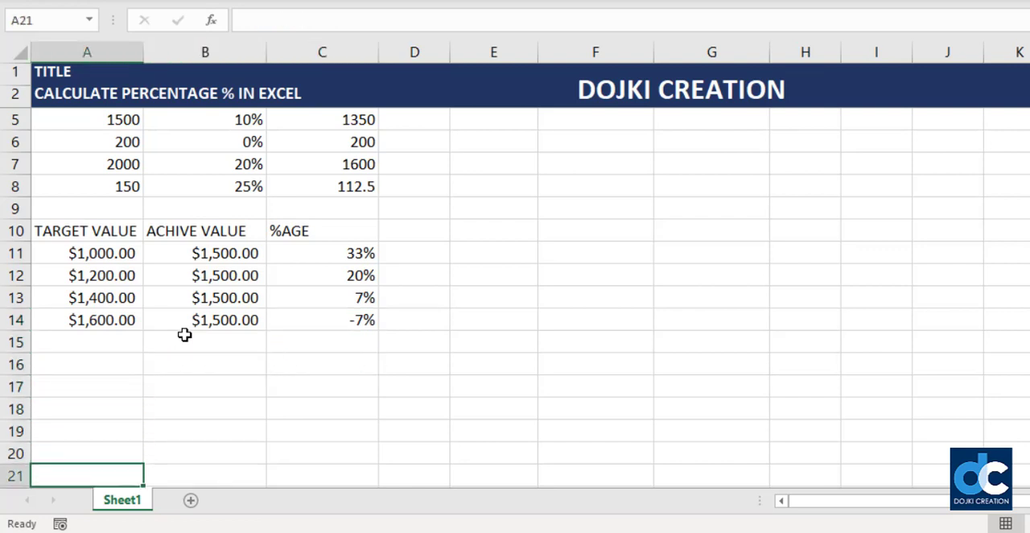
pyautogui.hotkey('ctrl', 'Up')
pyautogui.press('Down')
pyautogui.press('Down')
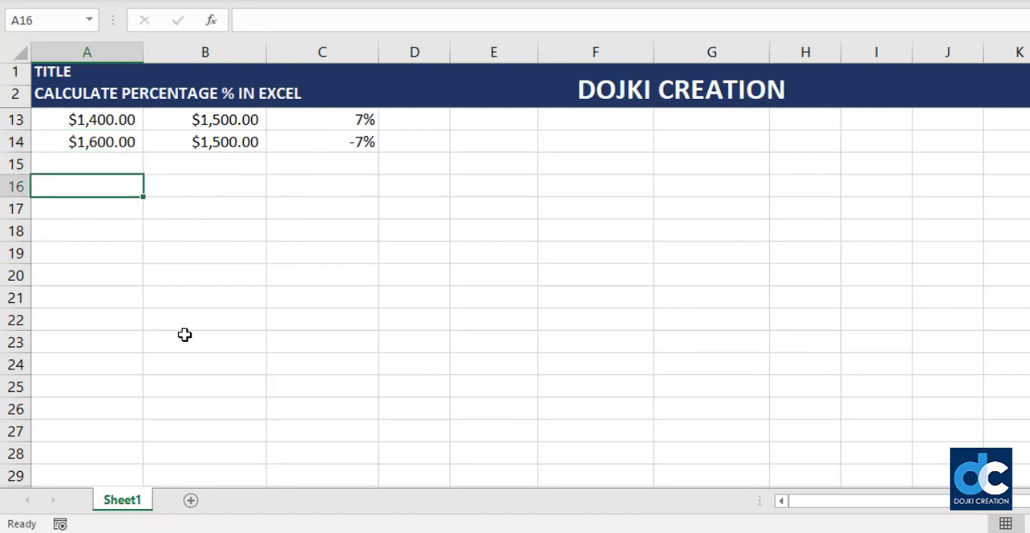
pyautogui.write('NAME')
pyautogui.press('Return')
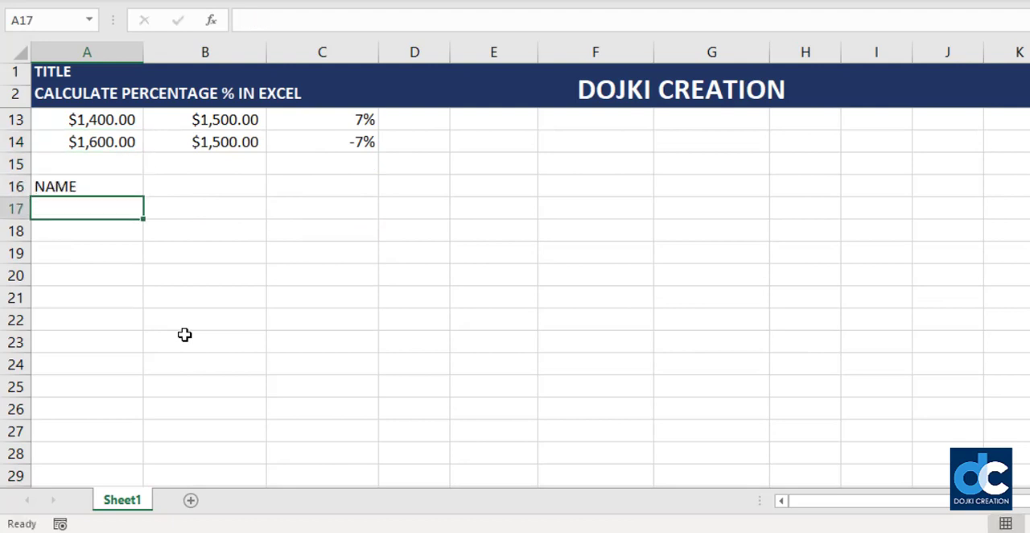
# - Enter the sample names AAA, BBB, CCC, DDD and EEE in A17:A21
pyautogui.write('AAA')
pyautogui.press('Return')
pyautogui.write('BBB')
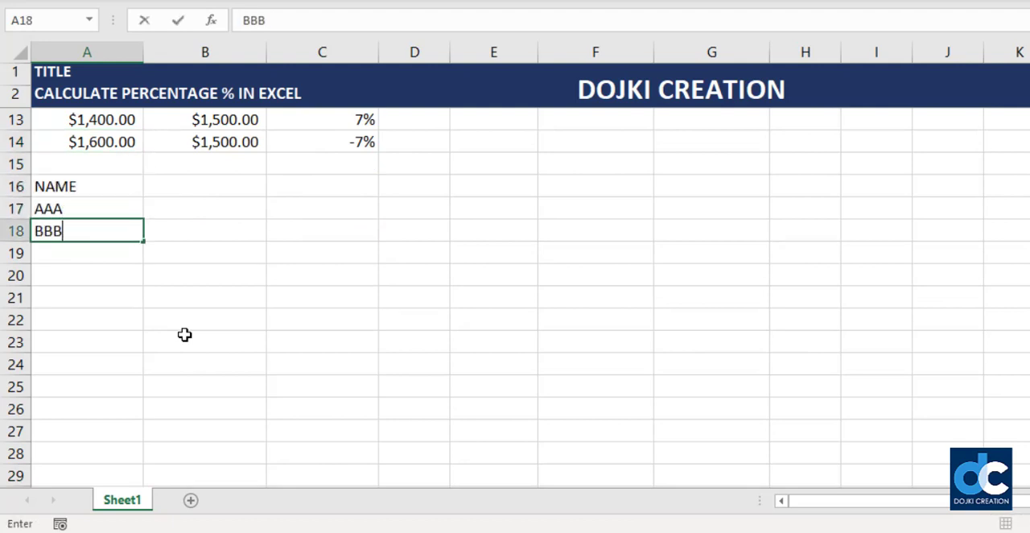
pyautogui.press('Return')
pyautogui.write('CCC')
pyautogui.press('Return')
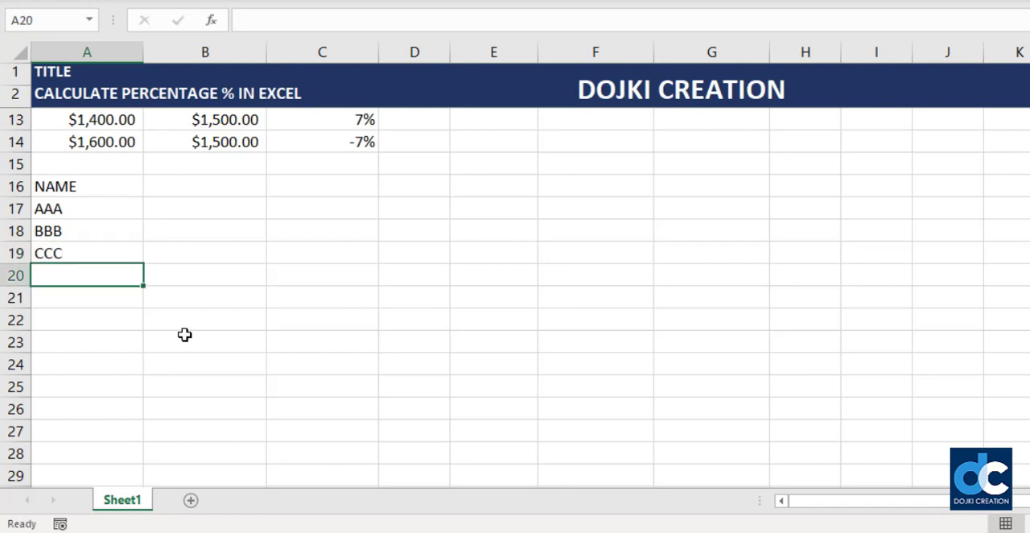
pyautogui.write('DDD')
pyautogui.press('Return')
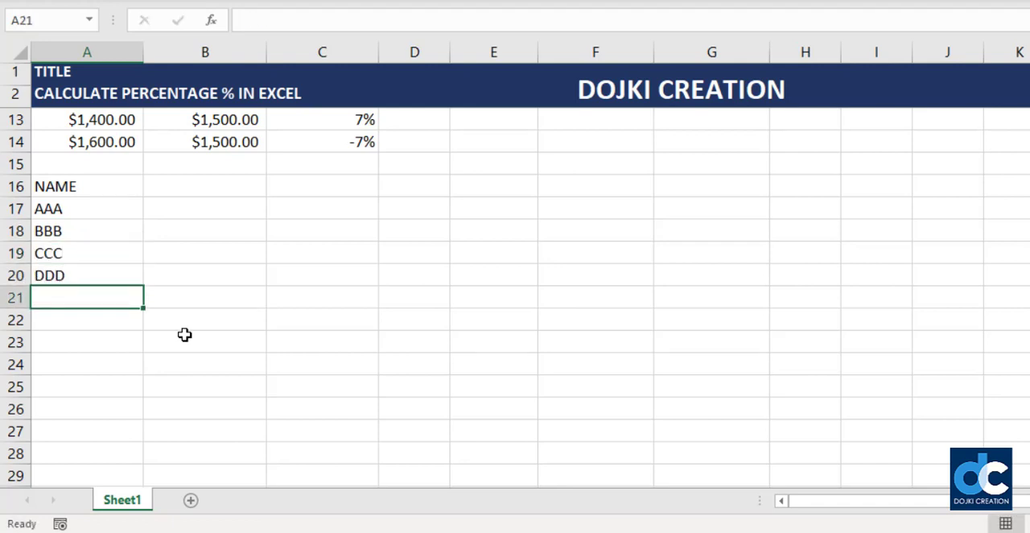
pyautogui.write('EEE')
pyautogui.press('Return')
# - Add the subject headings MATH in B16 and ENGLISH in C16
pyautogui.press('Up')
pyautogui.press('Up')
pyautogui.press('Up')
pyautogui.press('Up')
pyautogui.press('Up')
pyautogui.press('Right')
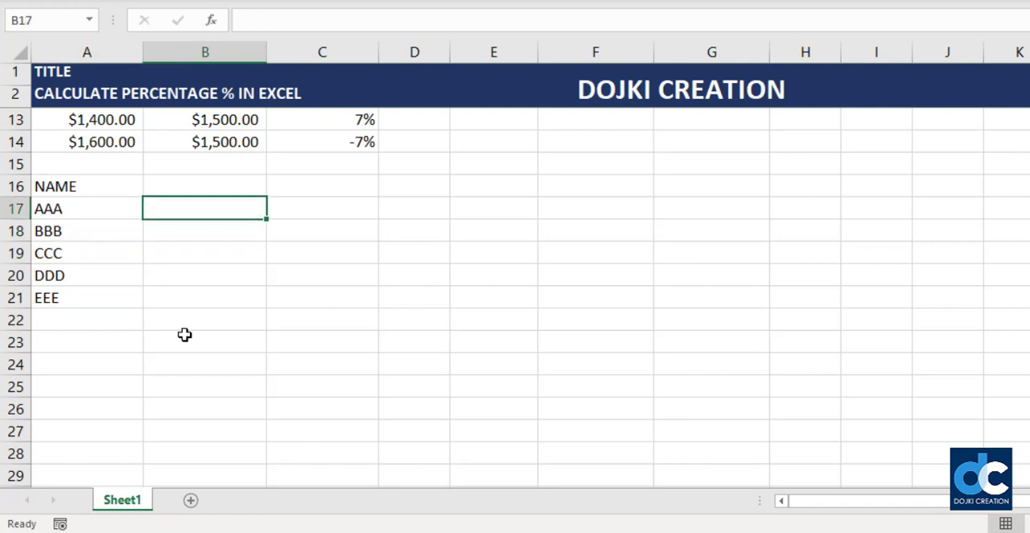
pyautogui.press('Up')
pyautogui.write('MATH')
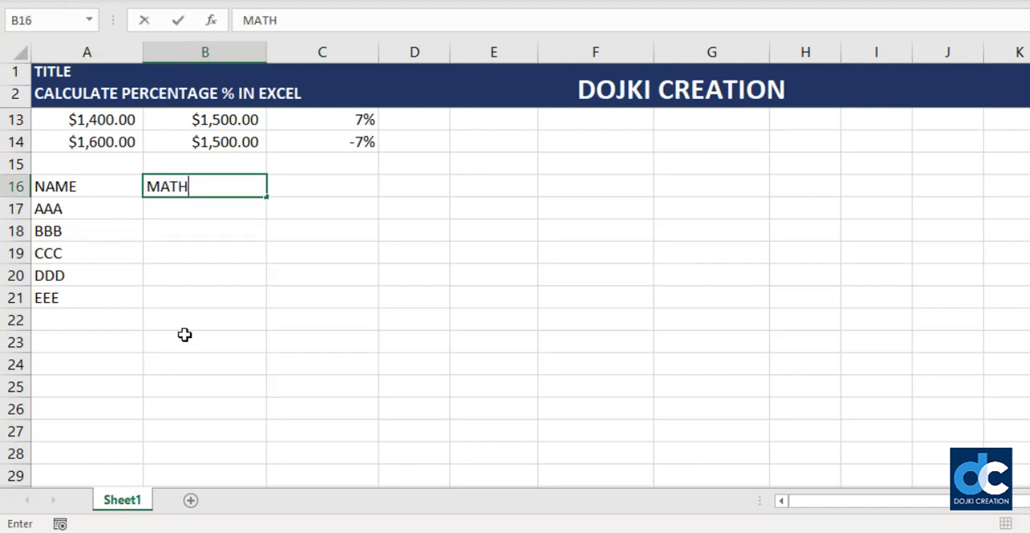
pyautogui.press('Return')
pyautogui.press('Up')
pyautogui.press('Right')
pyautogui.write('ENGLISH')
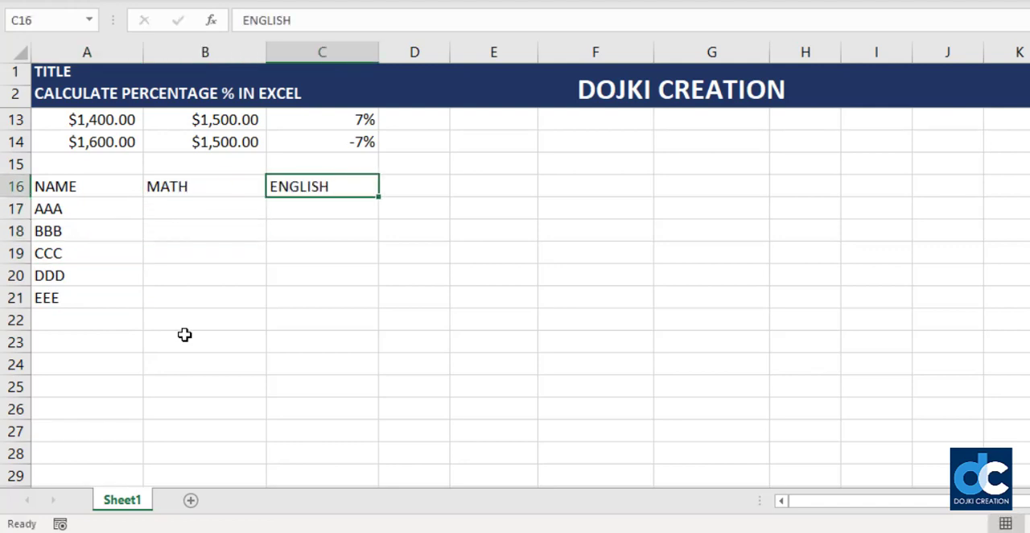
pyautogui.press('Return')
# - Add the subject headings SCIENCE in D16 and COMPUTER in E16
pyautogui.press('Right')
pyautogui.press('Up')
pyautogui.write('SCIEND')
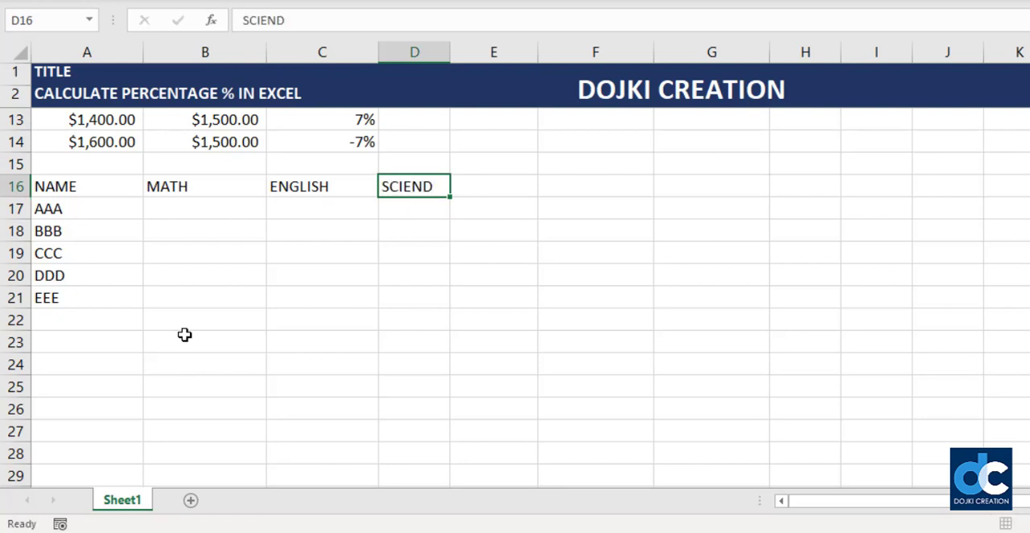
pyautogui.press('Return')
pyautogui.press('Up')
pyautogui.write('SCIENCE')
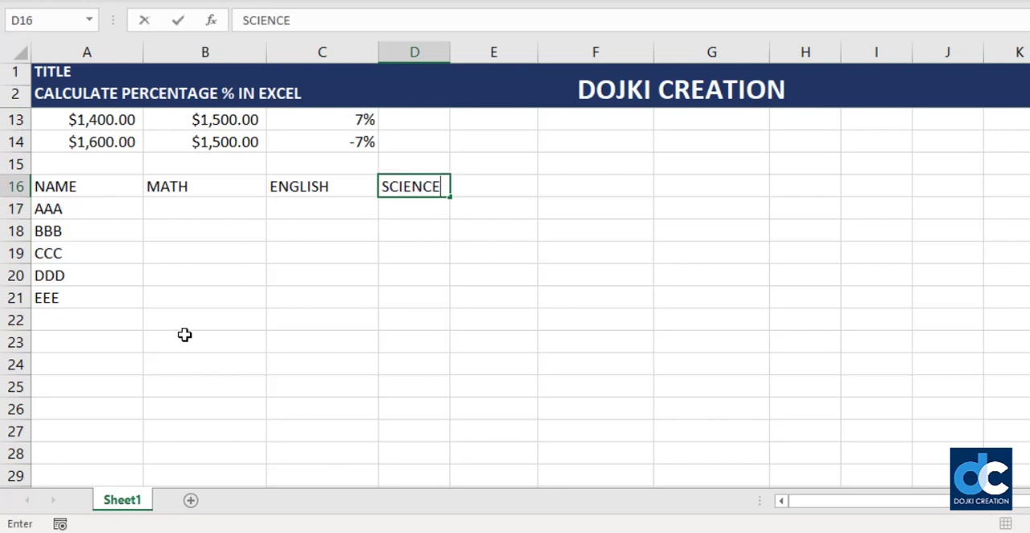
pyautogui.press('Tab')
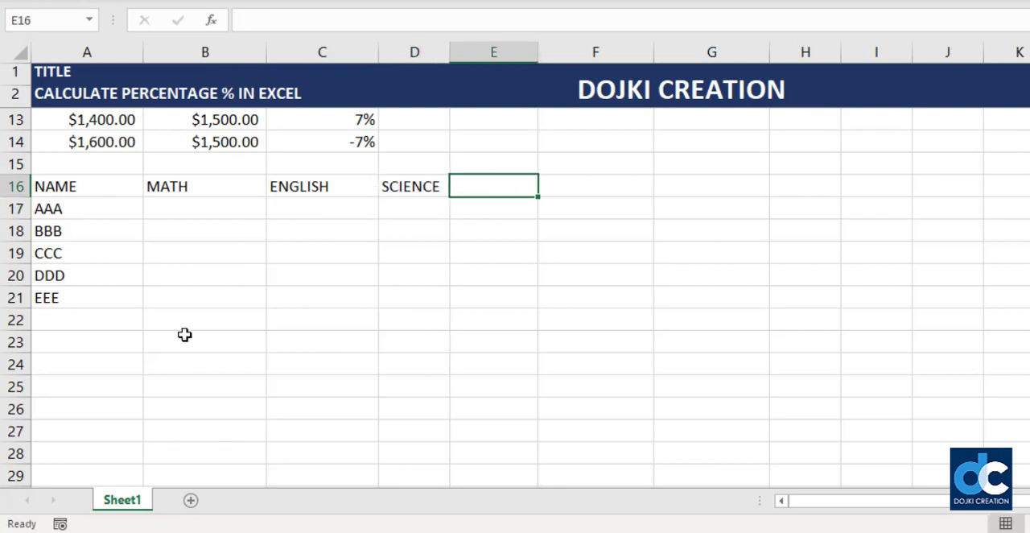
pyautogui.write('COMPUTER')
pyautogui.press('Return')
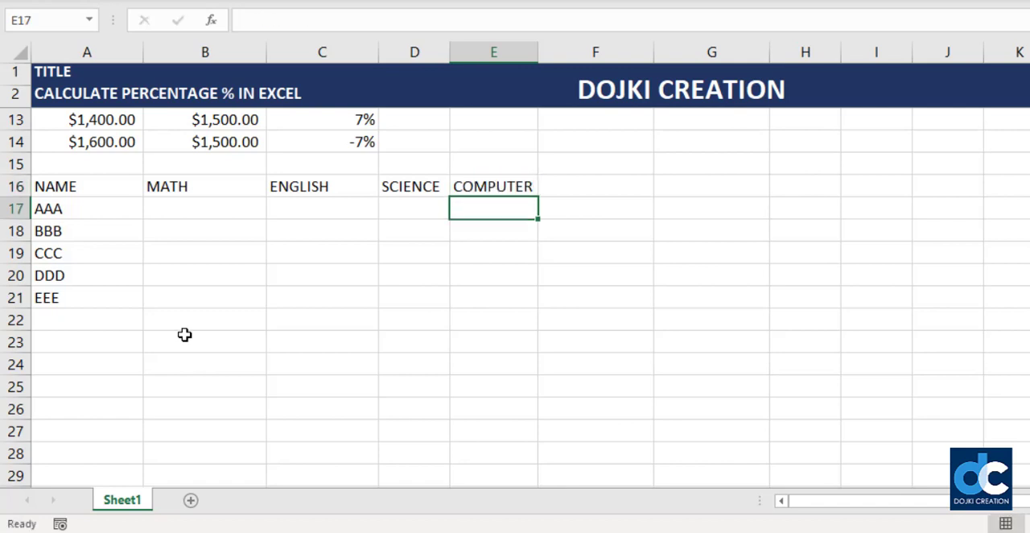
# - Fill the marks range B17:E21 with random numbers using =RANDBETWEEN(50,95)
pyautogui.press('Left')
pyautogui.press('Left')
pyautogui.press('Left')
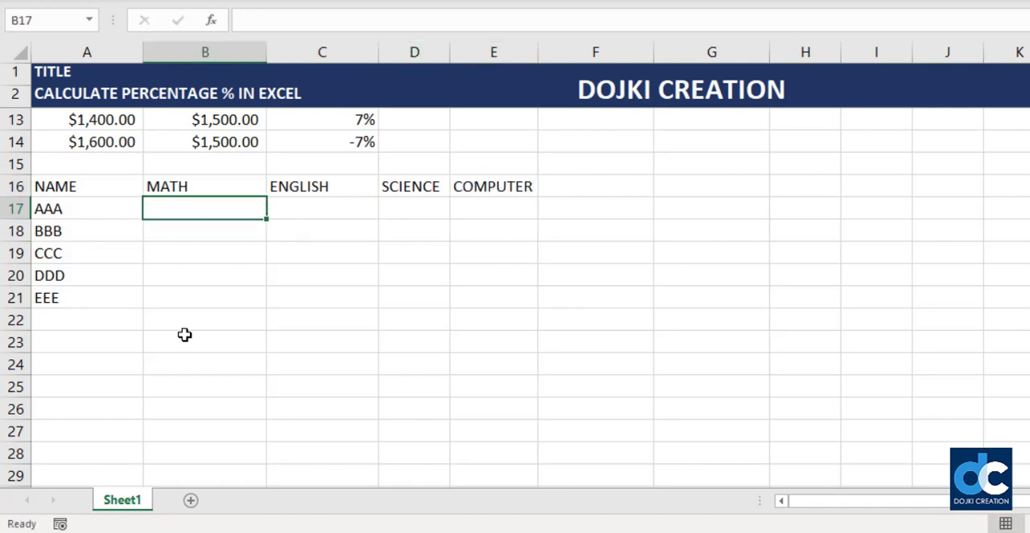
pyautogui.hotkey('shift', 'Right')
pyautogui.hotkey('shift', 'Right')
pyautogui.hotkey('shift', 'Right')
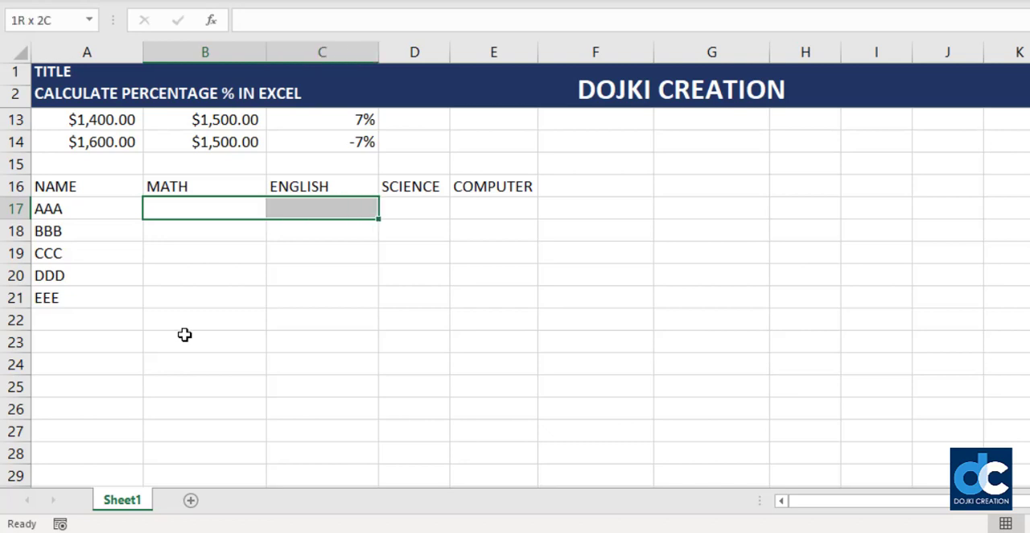
pyautogui.hotkey('shift', 'Down')
pyautogui.hotkey('shift', 'Down')
pyautogui.hotkey('shift', 'Down')
pyautogui.hotkey('shift', 'Down')
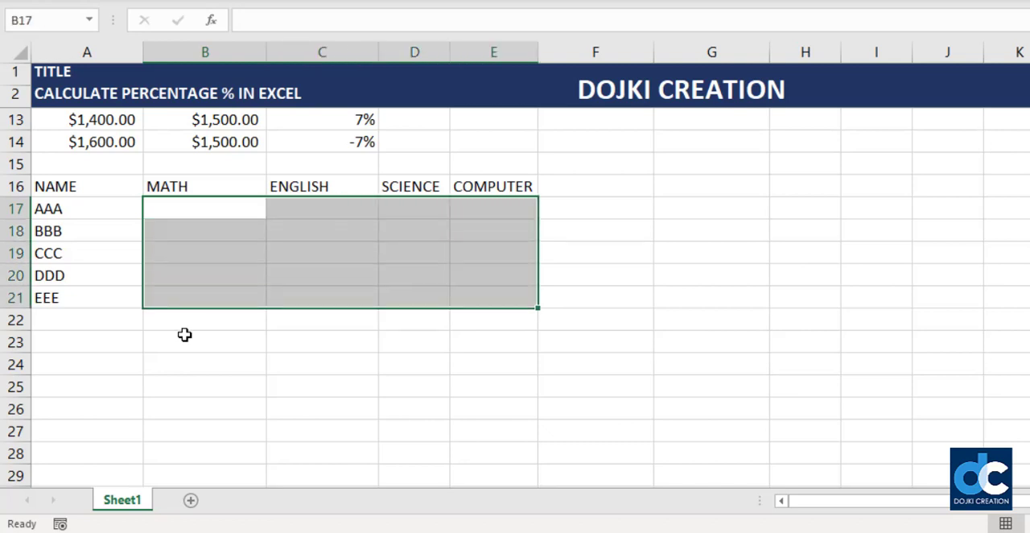
pyautogui.write('=')
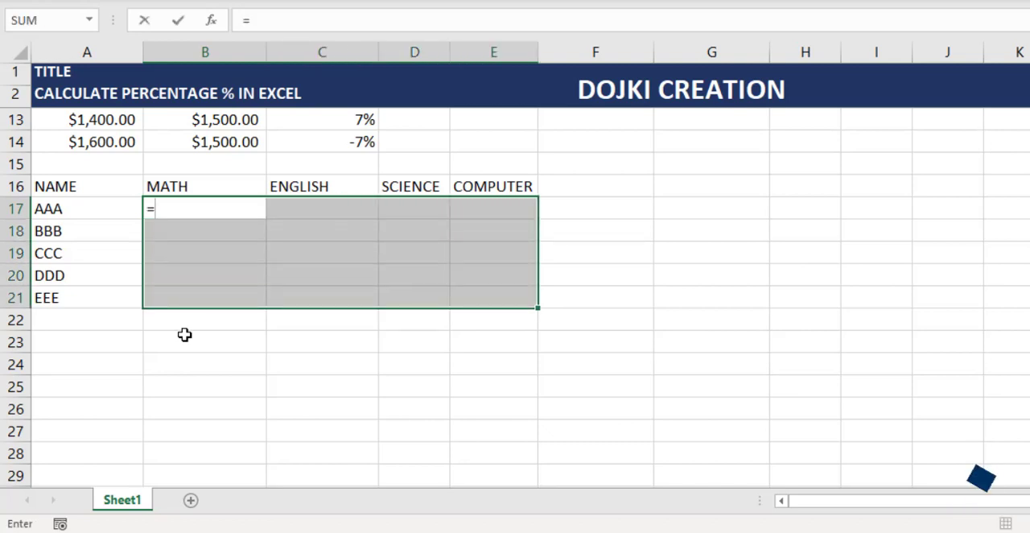
pyautogui.write('RAN')
pyautogui.press('Down')
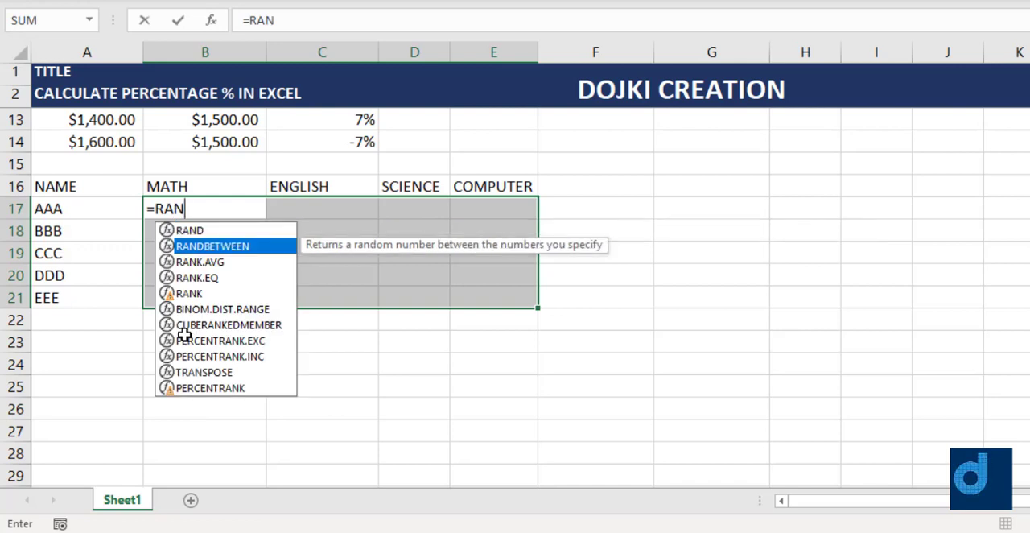
pyautogui.press('Tab')
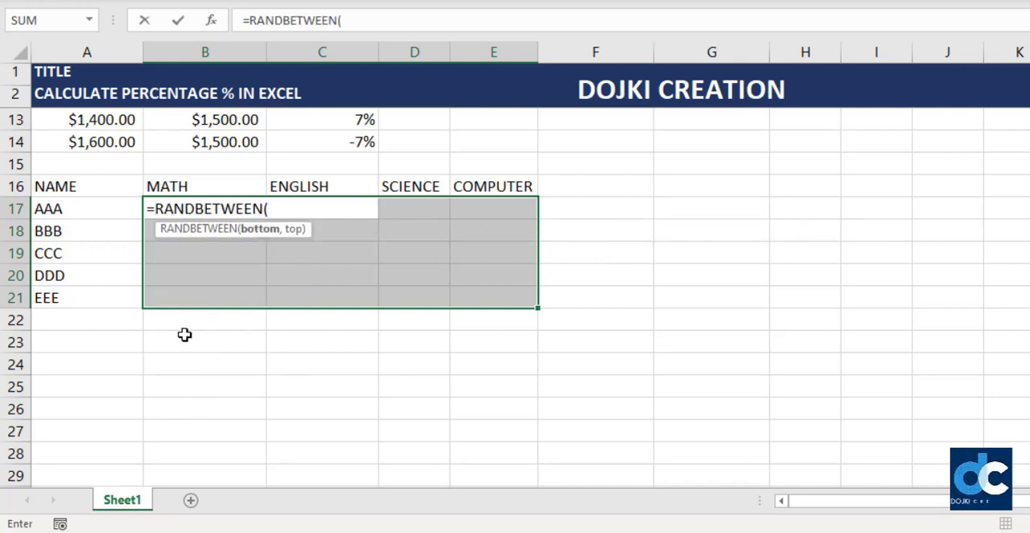
pyautogui.write('50,')
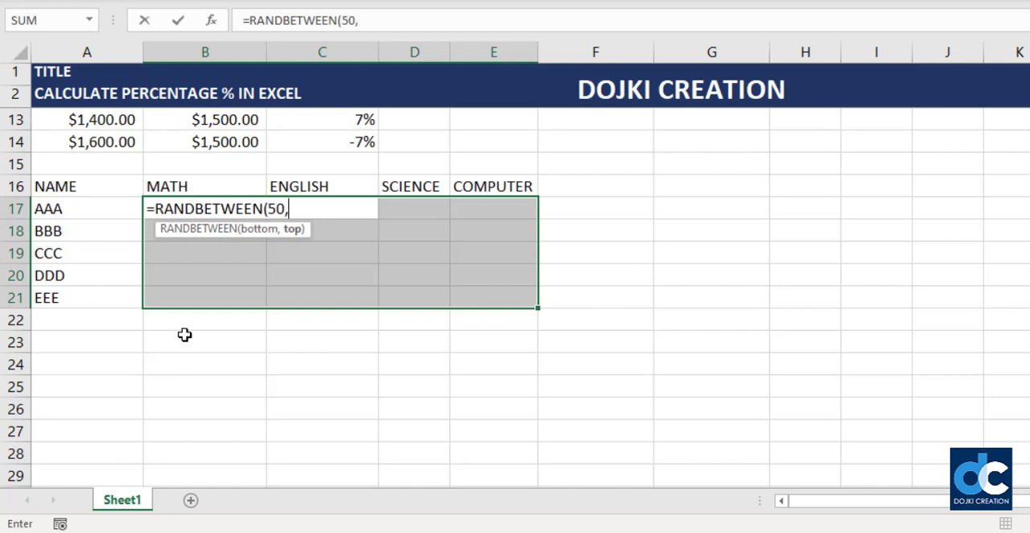
pyautogui.write('95')
pyautogui.hotkey('ctrl', 'Return')
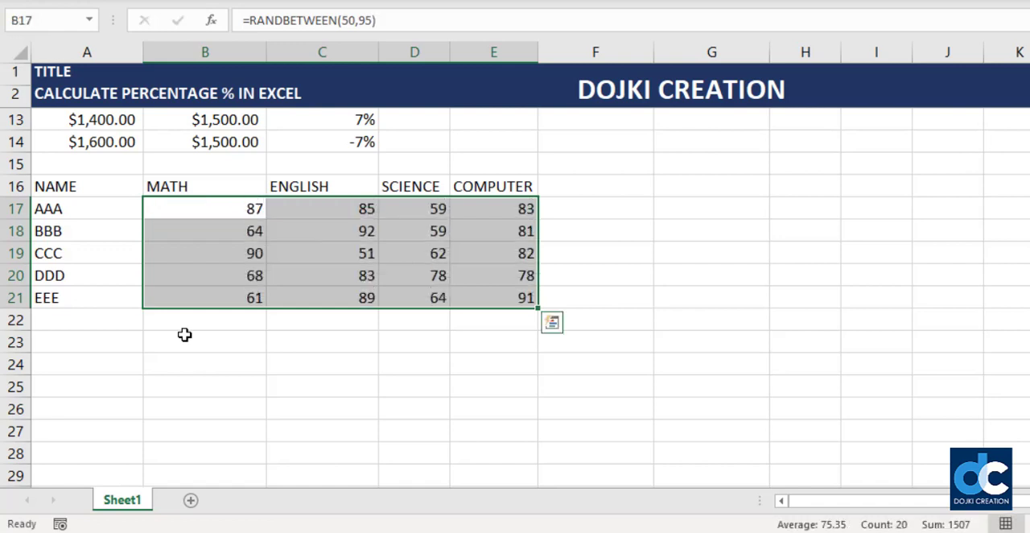
# - Replace the random-number formulas in B17:E21 with their fixed values
pyautogui.hotkey('ctrl', 'c')
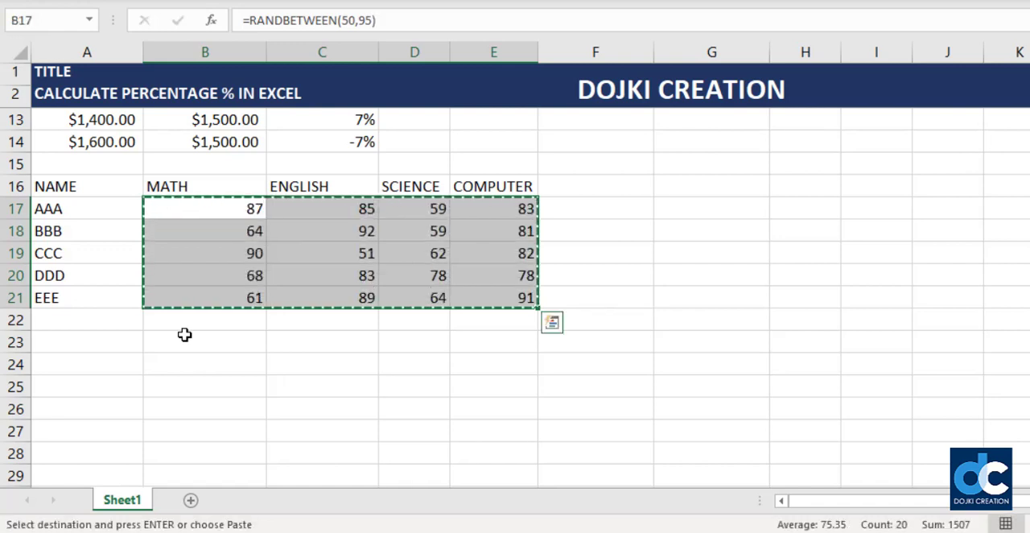
pyautogui.hotkey('shift', 'F10')
pyautogui.press('v')
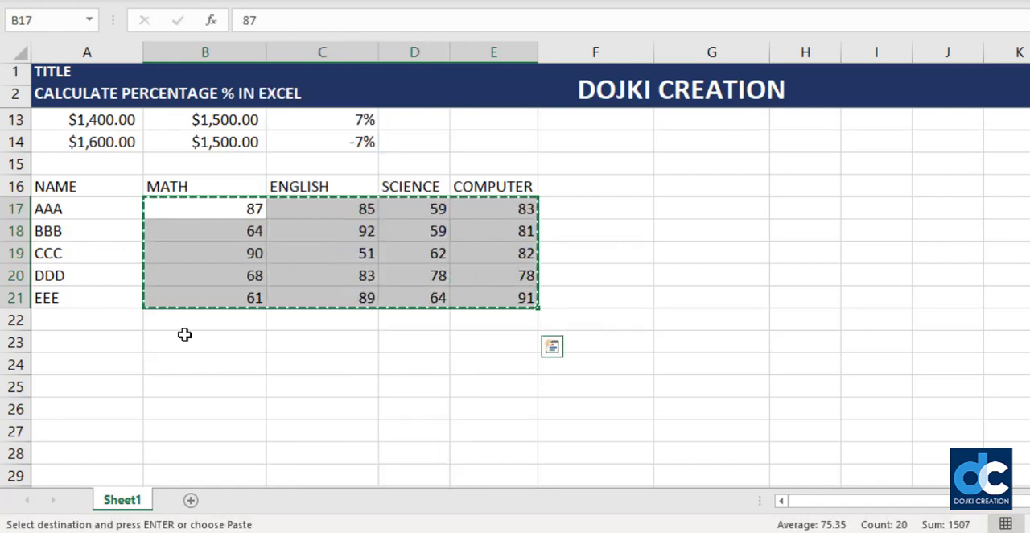
pyautogui.press('Escape')
# - Add the heading TOTAL in F16 and enter 400 as the total marks in F17
pyautogui.press('Down')
pyautogui.press('Up')
pyautogui.press('Up')
pyautogui.press('Right')
pyautogui.press('Right')
pyautogui.press('Right')
pyautogui.press('Right')
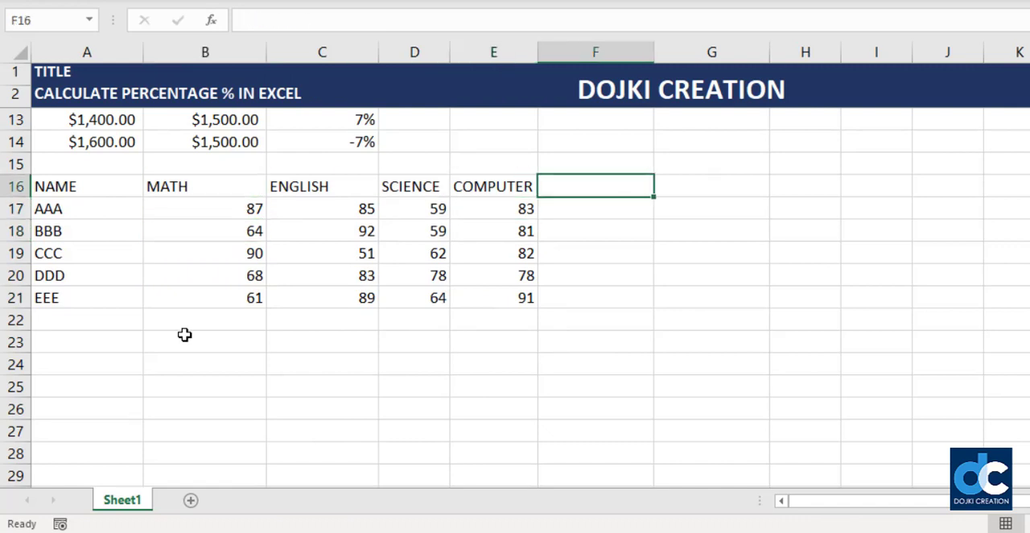
pyautogui.write('TOTAL')
pyautogui.press('Return')
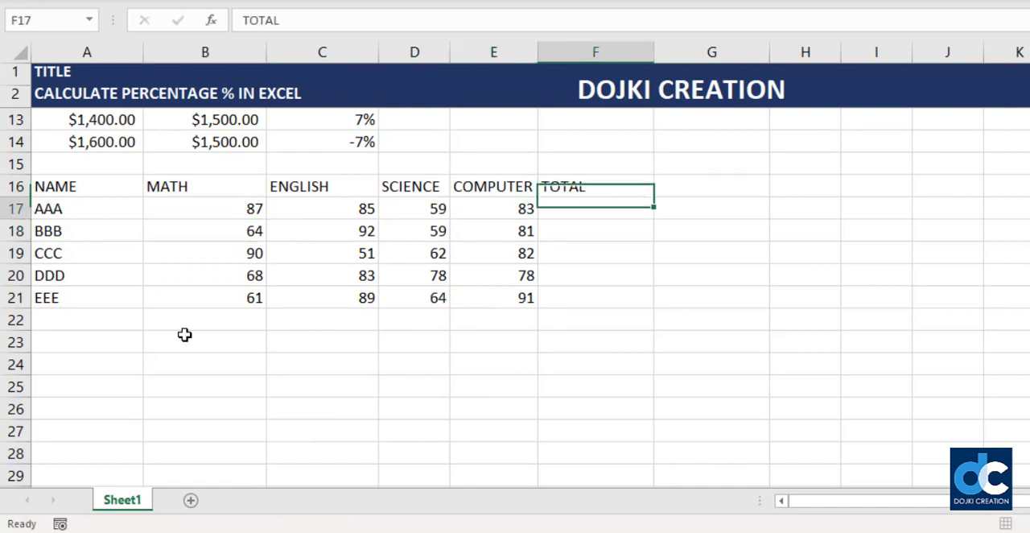
pyautogui.write('400')
pyautogui.press('Return')
pyautogui.press('Left')
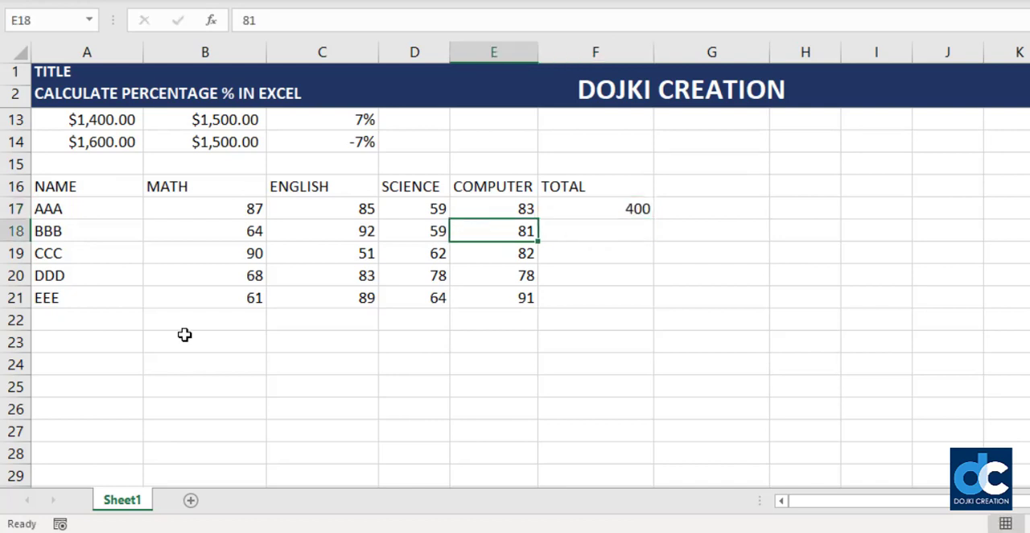
# - Fill the total marks value 400 down from F17 through F21 for all students
pyautogui.press('Up')
pyautogui.hotkey('ctrl', 'Down')
pyautogui.press('Right')
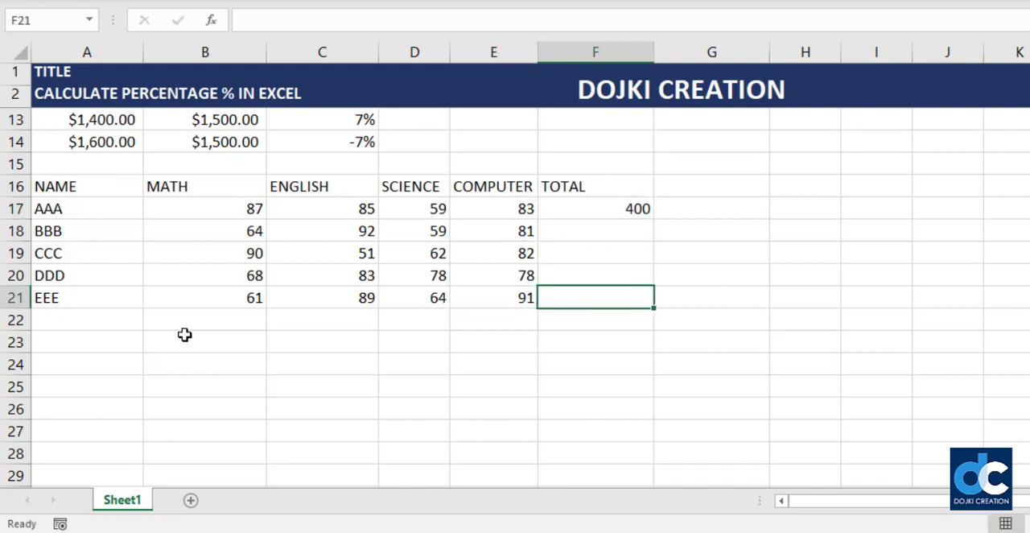
pyautogui.hotkey('ctrl', 'shift', 'Up')
pyautogui.hotkey('ctrl', 'd')
pyautogui.press('Up')
# - Change the heading in F16 to TOTAL MARKS
pyautogui.press('Up')
pyautogui.press('Up')
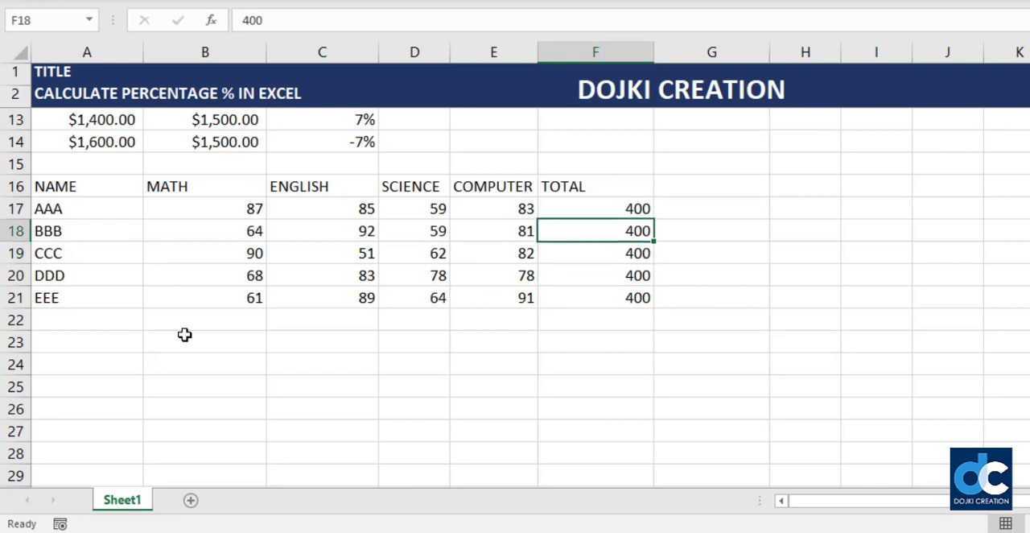
pyautogui.press('Up')
pyautogui.press('Left')
pyautogui.press('Left')
pyautogui.press('Left')
pyautogui.press('Up')
pyautogui.press('Right')
pyautogui.press('Right')
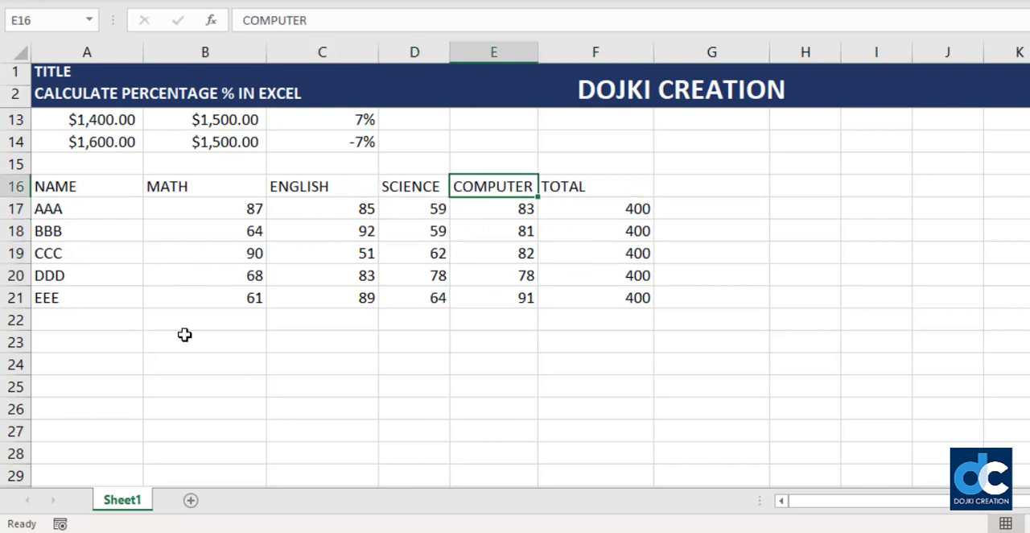
pyautogui.press('Right')
pyautogui.press('Down')
pyautogui.press('Up')
pyautogui.press('F2')
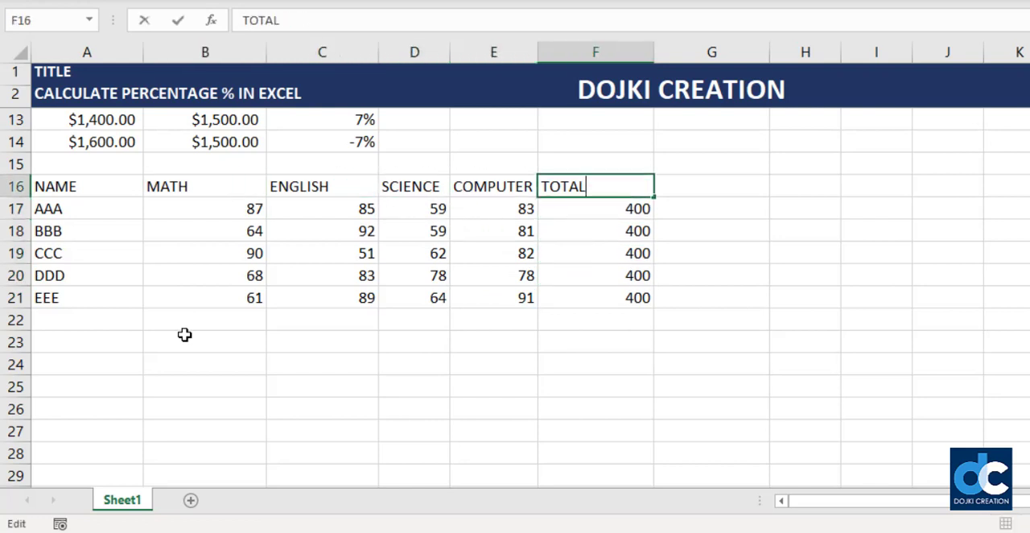
pyautogui.write('MARKS')
pyautogui.press('Return')
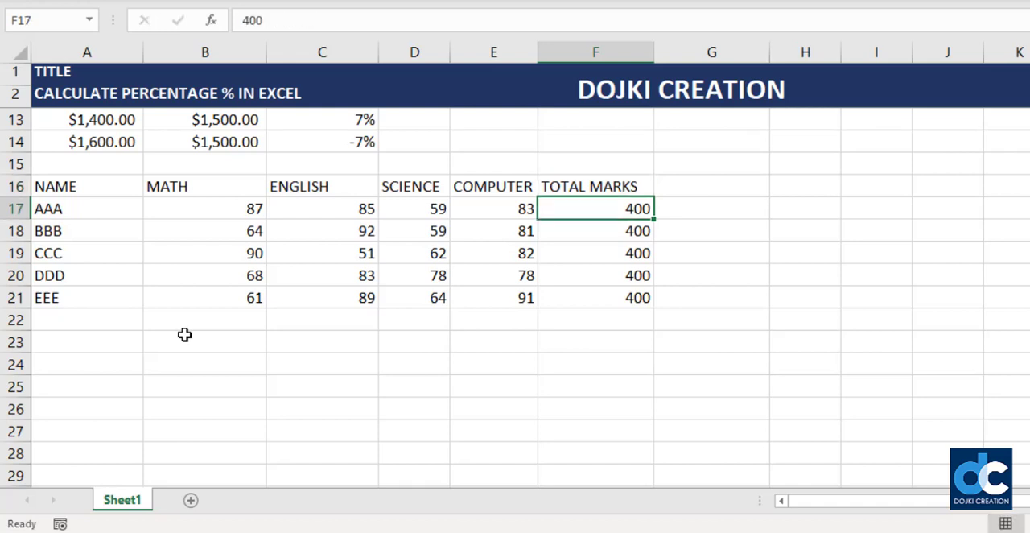
# - Add the heading OBTAIN MARKS in G16
pyautogui.press('Up')
pyautogui.press('Right')
pyautogui.write('OBTAIN ')
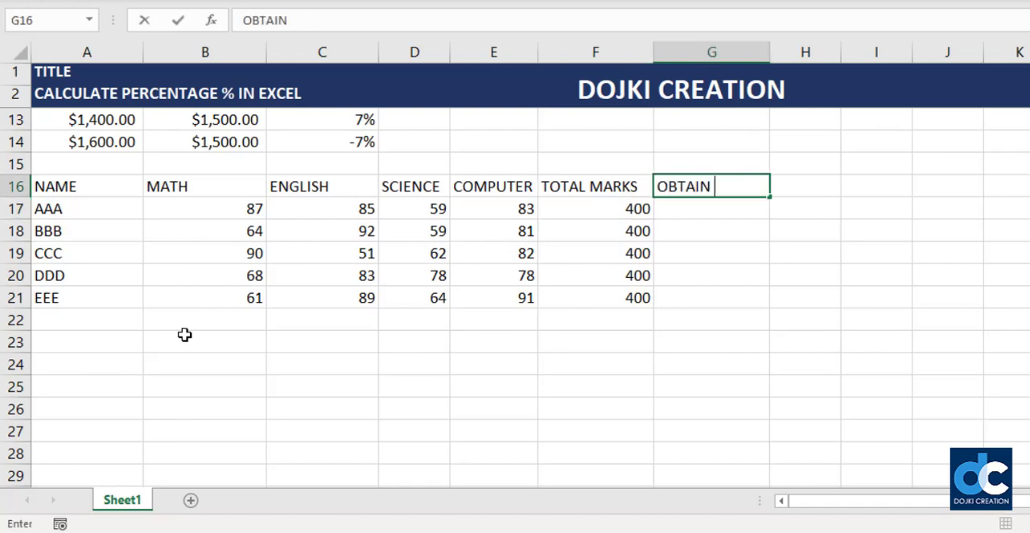
pyautogui.write('MARKS')
pyautogui.press('Return')
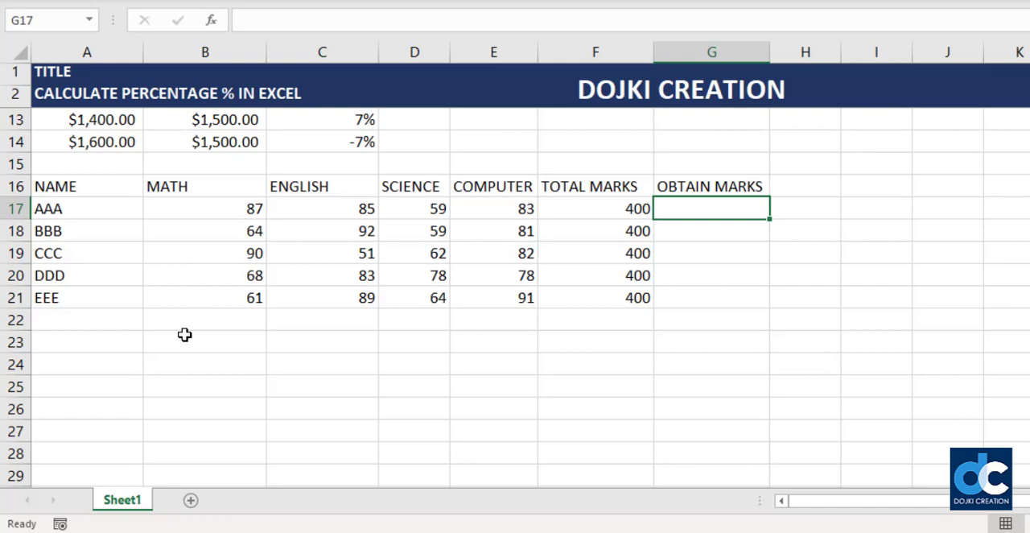
pyautogui.write('=SUM(')
pyautogui.press('Left')
pyautogui.press('Left')
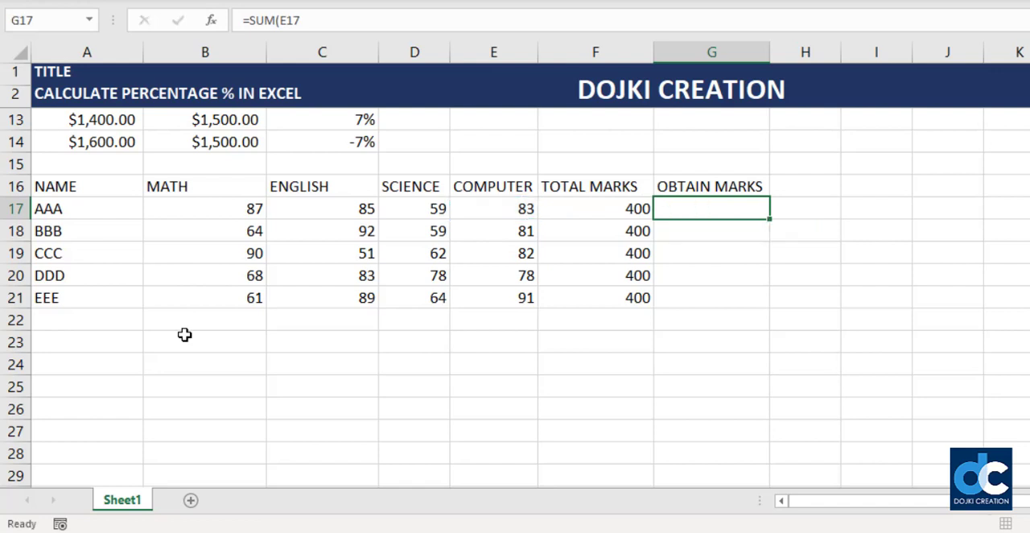
# - Fill G17:G21 with each student's sum of the four subject marks, using =SUM(B17:E17) in the first row
pyautogui.hotkey('shift', 'Down')
pyautogui.hotkey('shift', 'Down')
pyautogui.hotkey('shift', 'Down')
pyautogui.hotkey('shift', 'Down')
pyautogui.write('=')
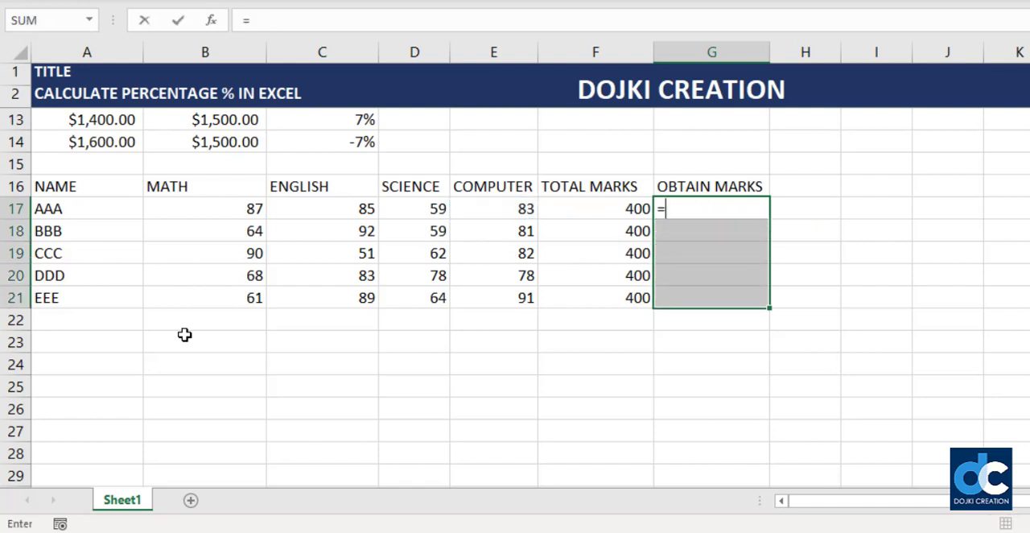
pyautogui.write('SUM(')
pyautogui.press('Left')
pyautogui.press('Left')
pyautogui.press('Left')
pyautogui.press('Left')
pyautogui.press('Left')
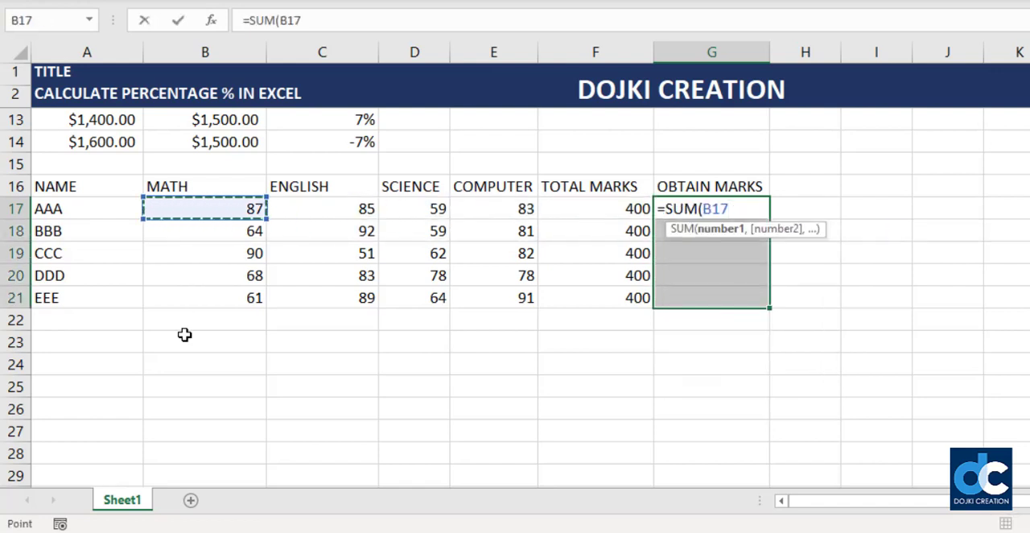
pyautogui.hotkey('shift', 'Right')
pyautogui.hotkey('shift', 'Right')
pyautogui.hotkey('shift', 'Right')
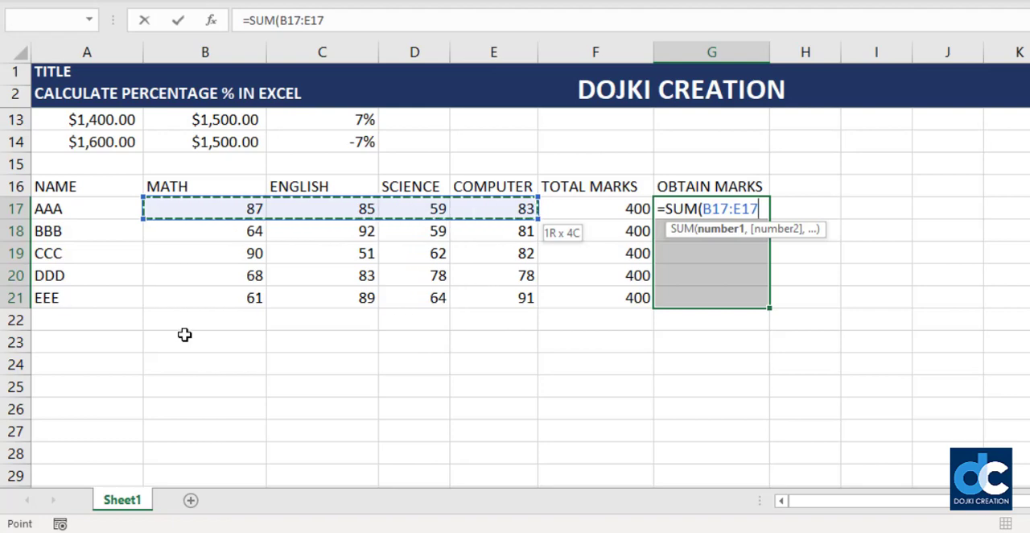
pyautogui.hotkey('ctrl', 'Return')
pyautogui.hotkey('ctrl', 'c')
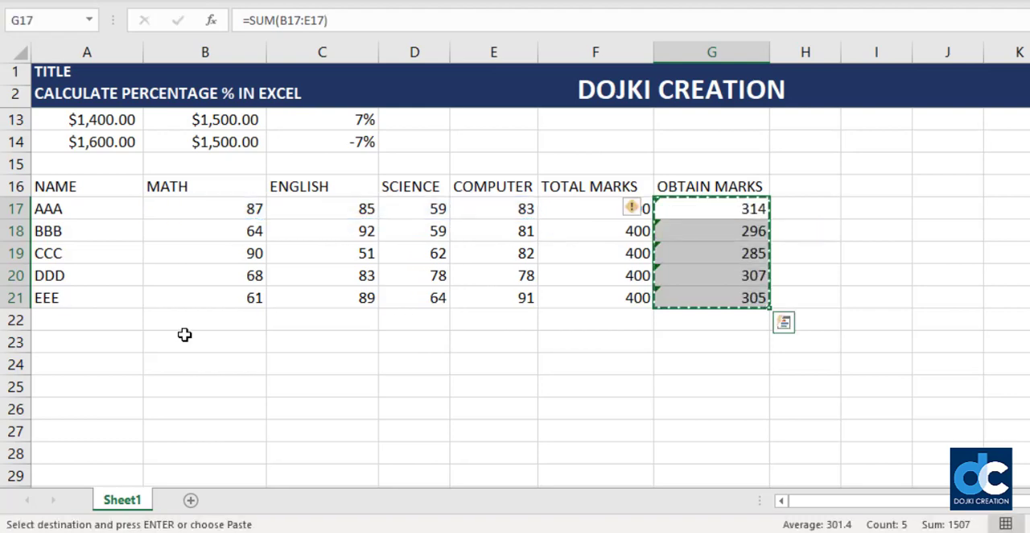
pyautogui.hotkey('shift', 'F10')
pyautogui.press('Escape')
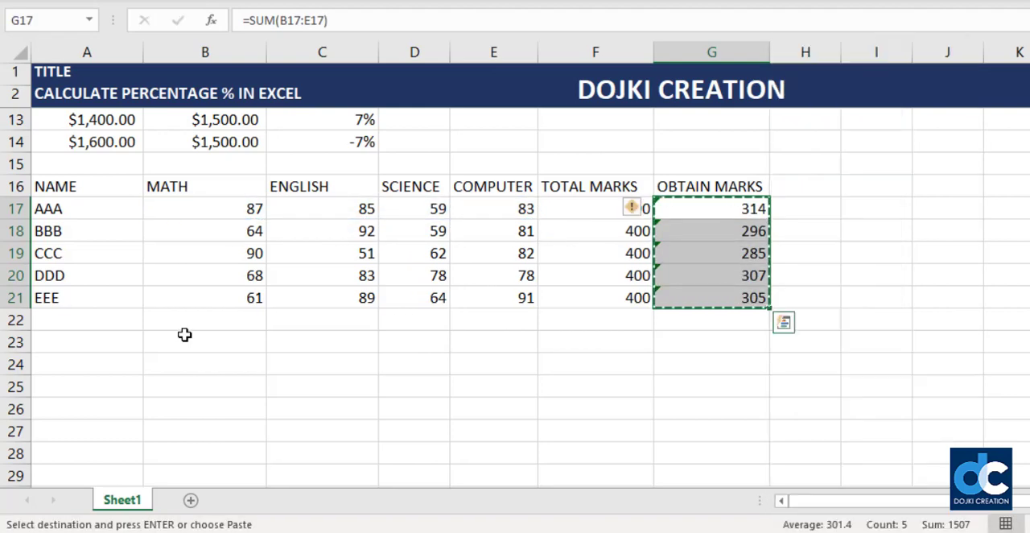
pyautogui.press('Escape')
# - Add the heading %AGE in H16
pyautogui.press('Right')
pyautogui.press('Left')
pyautogui.press('Up')
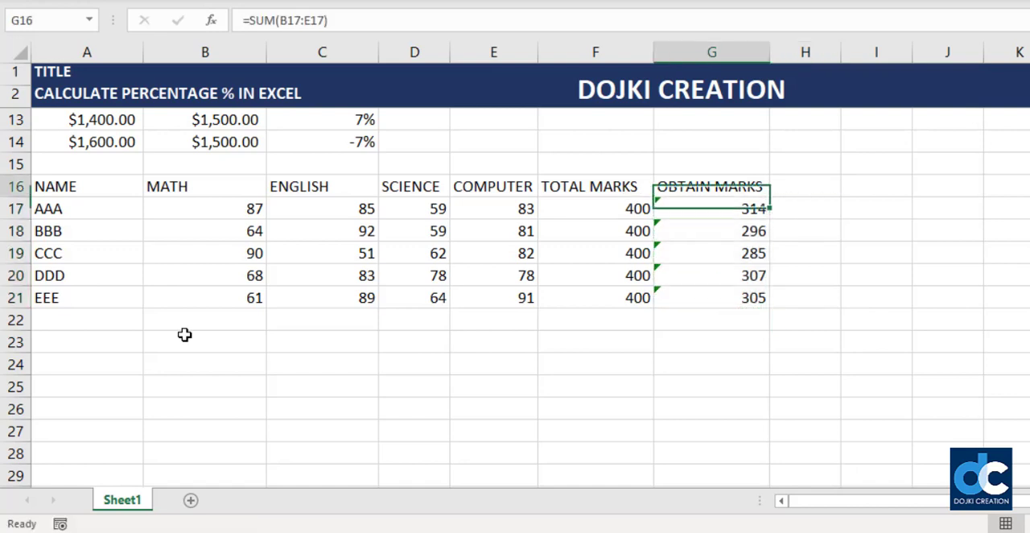
pyautogui.press('Right')
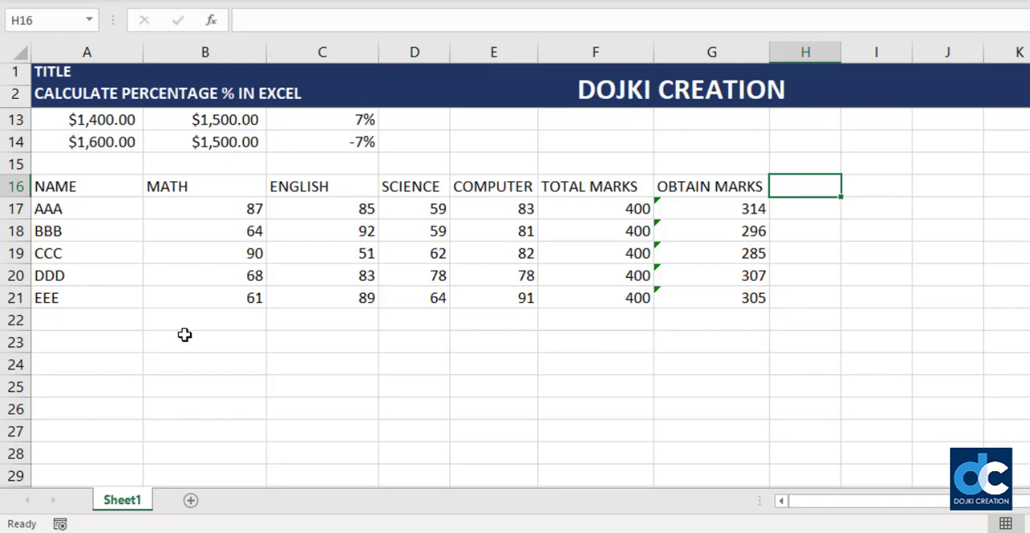
pyautogui.write('%AGER')
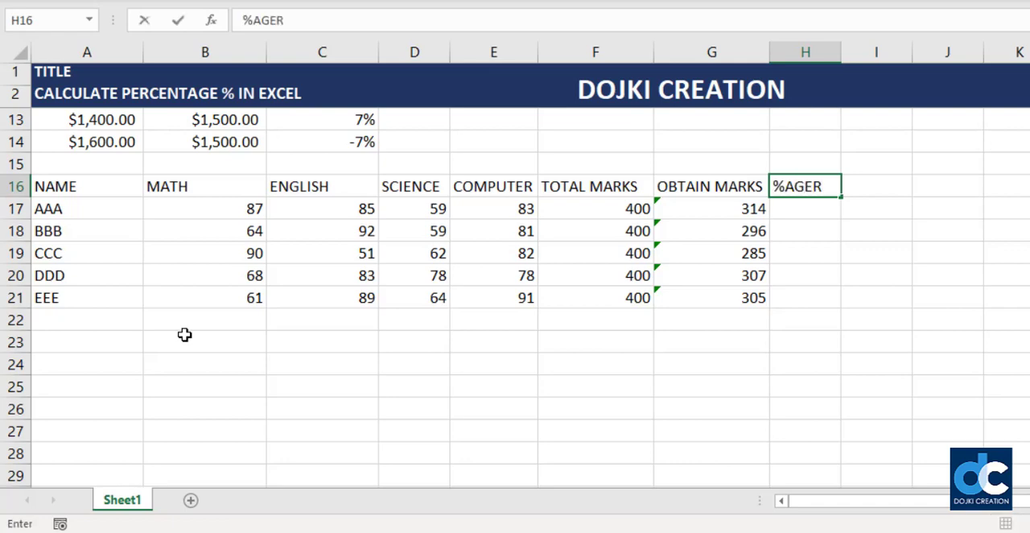
pyautogui.press('BackSpace')
pyautogui.press('Return')
# - Enter the percentage formula =(G17-F17)/G17 in H17 for the first student
pyautogui.scroll(2, 720, 455)
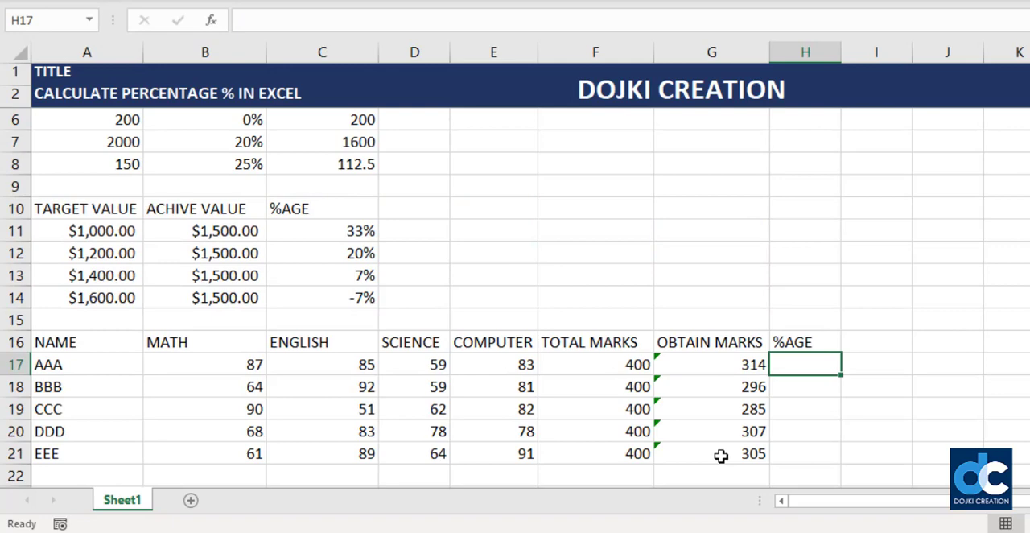
pyautogui.write('=')
pyautogui.press('Left')
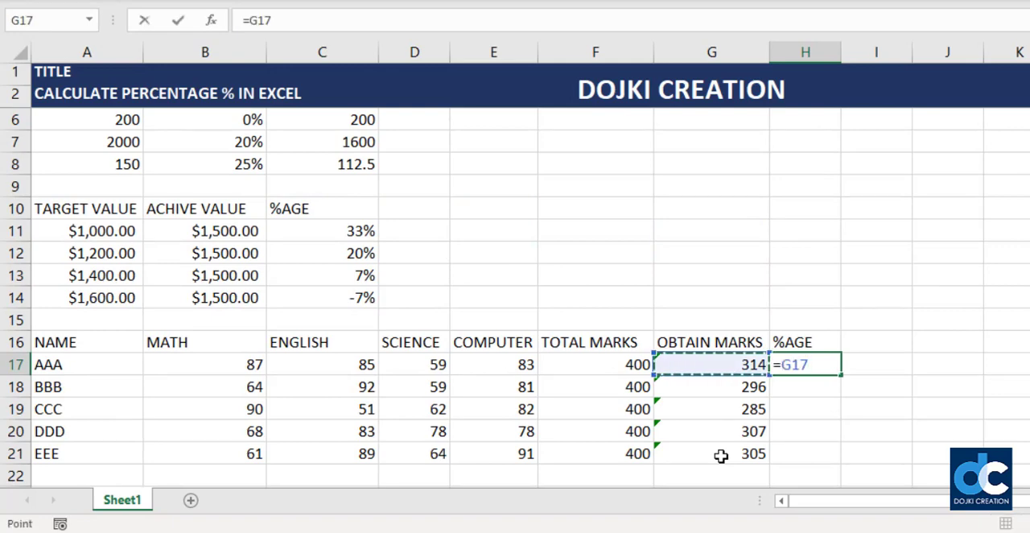
pyautogui.write('-')
pyautogui.press('Left')
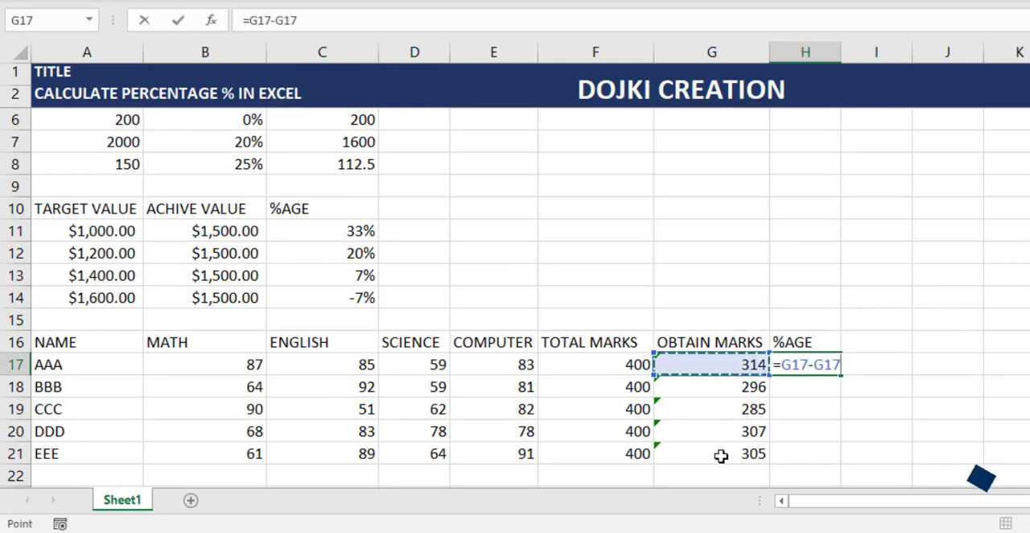
pyautogui.press('Left')
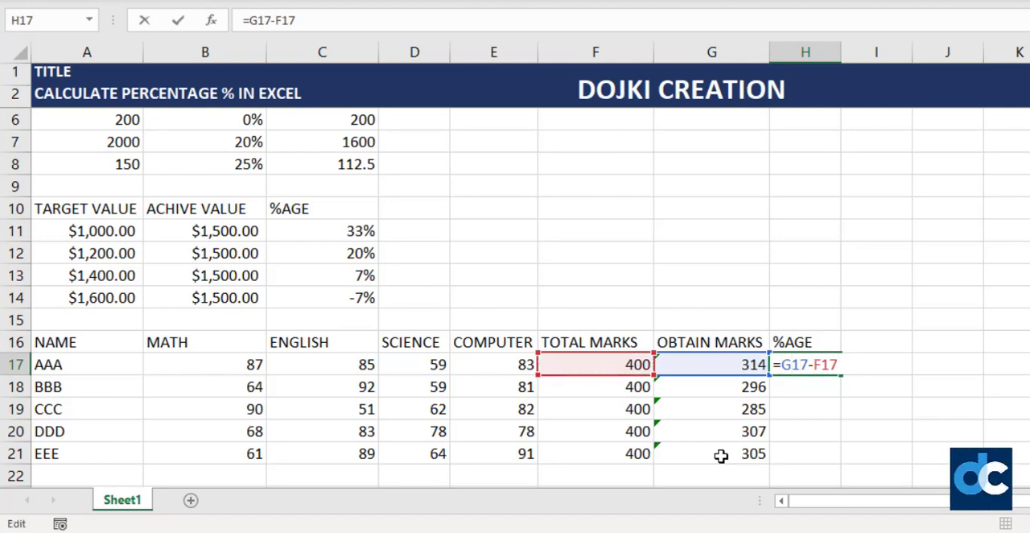
pyautogui.write('(')
pyautogui.press('Right')
pyautogui.press('Right')
pyautogui.press('Right')
pyautogui.press('Right')
pyautogui.press('Right')
pyautogui.press('Right')
pyautogui.press('Right')
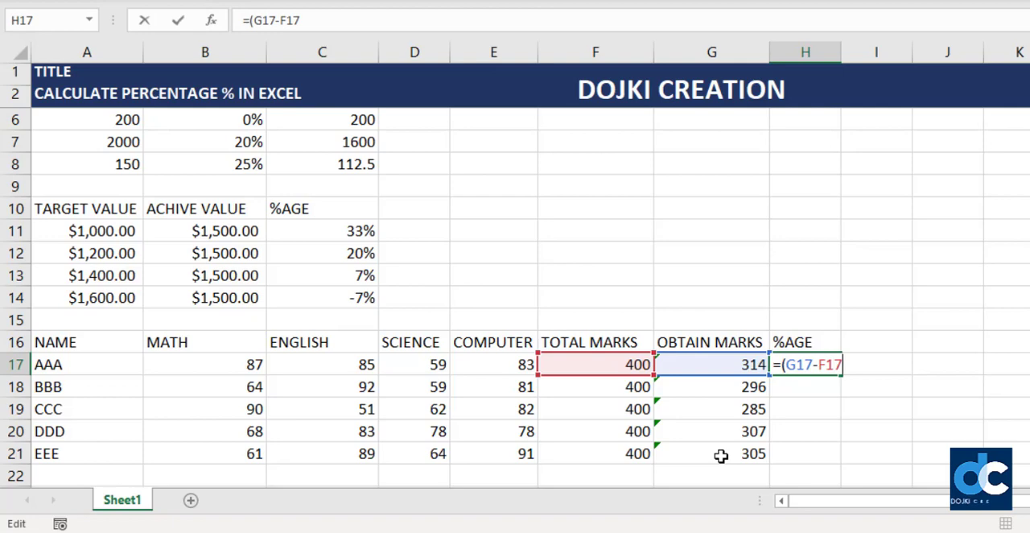
pyautogui.write(')/')
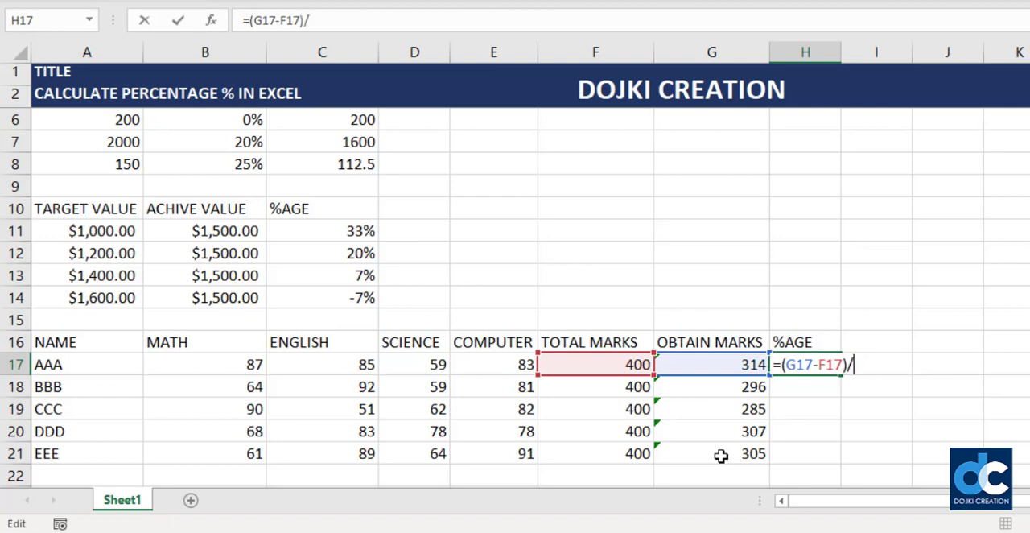
pyautogui.press('F2')
pyautogui.press('Left')
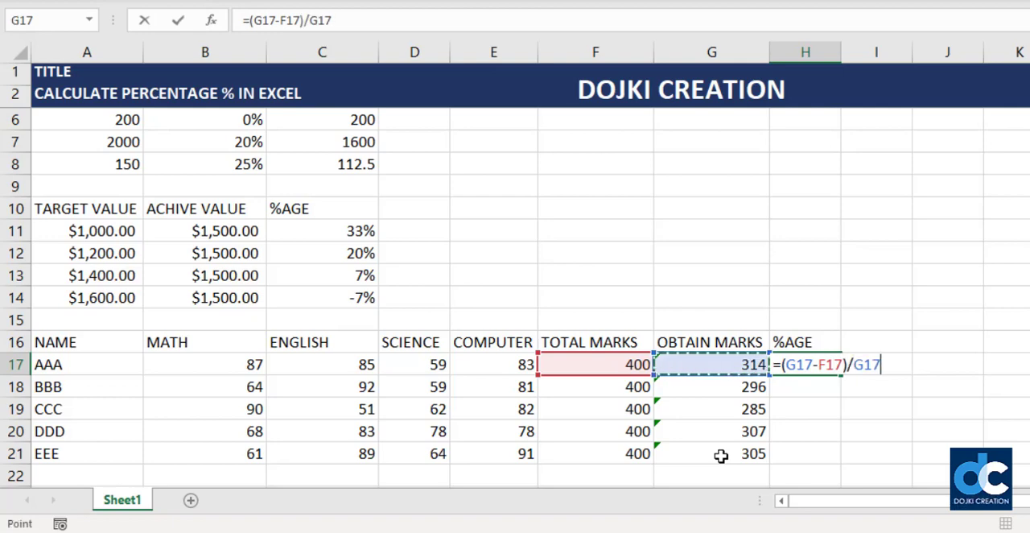
pyautogui.press('Return')
pyautogui.press('Up')
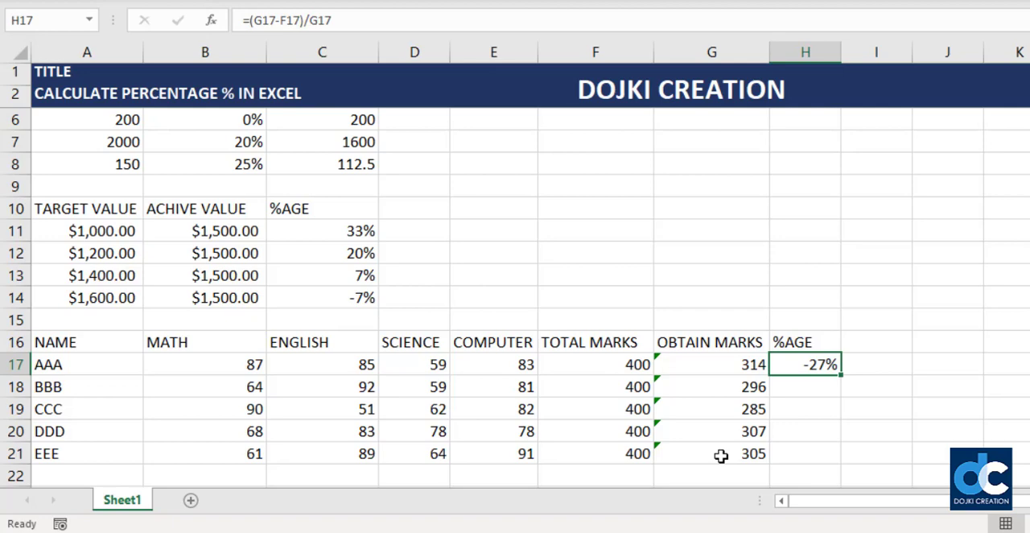
# - Add 1 to the start of the H17 formula so that it reads =1+(G17-F17)/G17
pyautogui.press('F2')
pyautogui.press('Left')
pyautogui.press('Left')
pyautogui.press('Left')
pyautogui.press('Left')
pyautogui.press('Left')
pyautogui.press('Left')
pyautogui.press('Left')
pyautogui.press('Left')
pyautogui.press('Left')
pyautogui.press('Left')
pyautogui.press('Left')
pyautogui.press('Left')
pyautogui.press('Left')
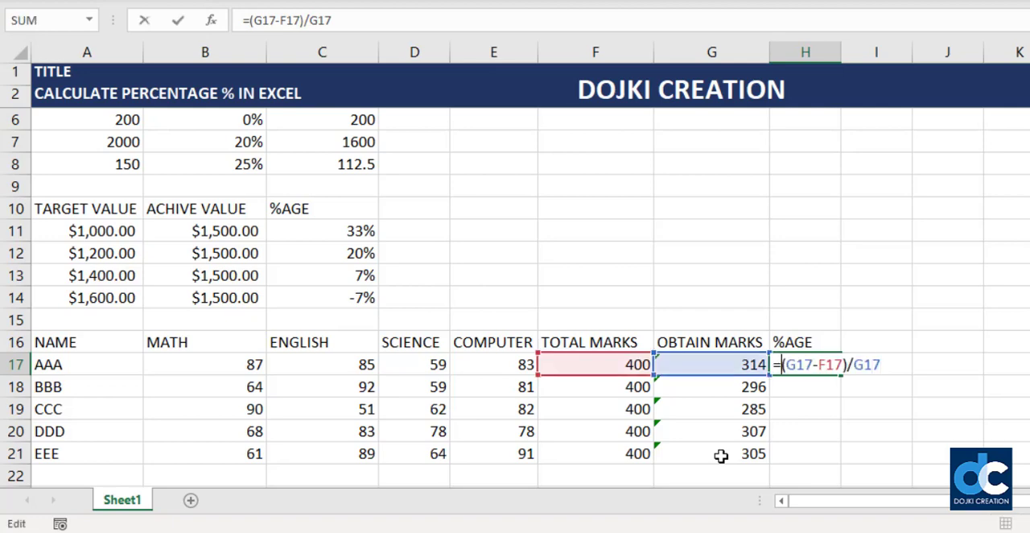
pyautogui.write('1+')
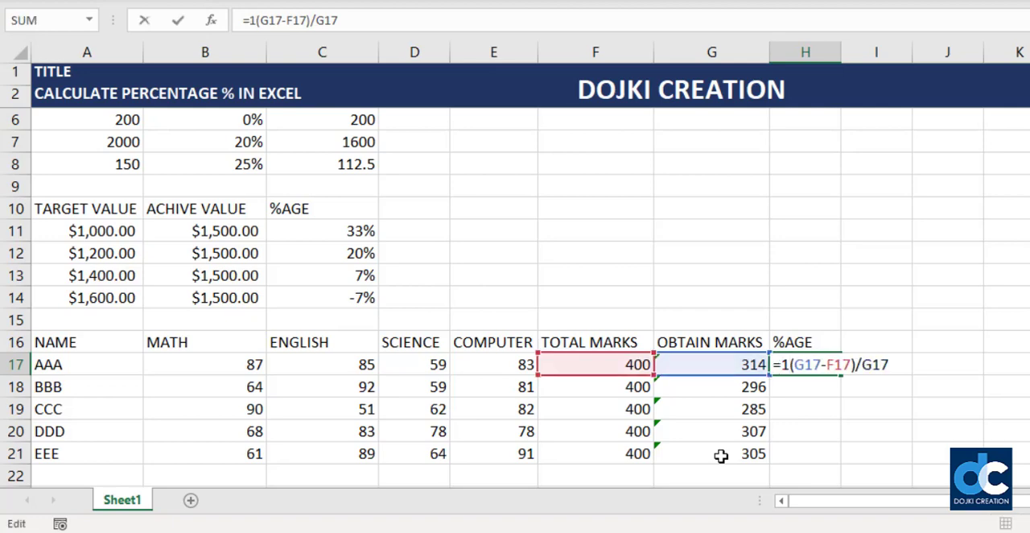
pyautogui.press('Return')
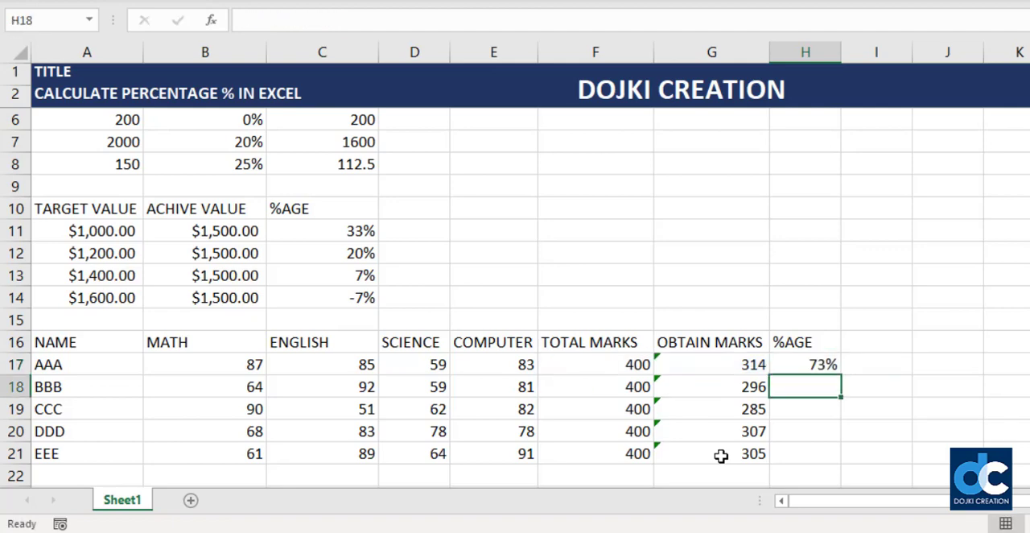
# - Fill the formula =1+(G17-F17)/G17 from H17 down through H21
pyautogui.press('Up')
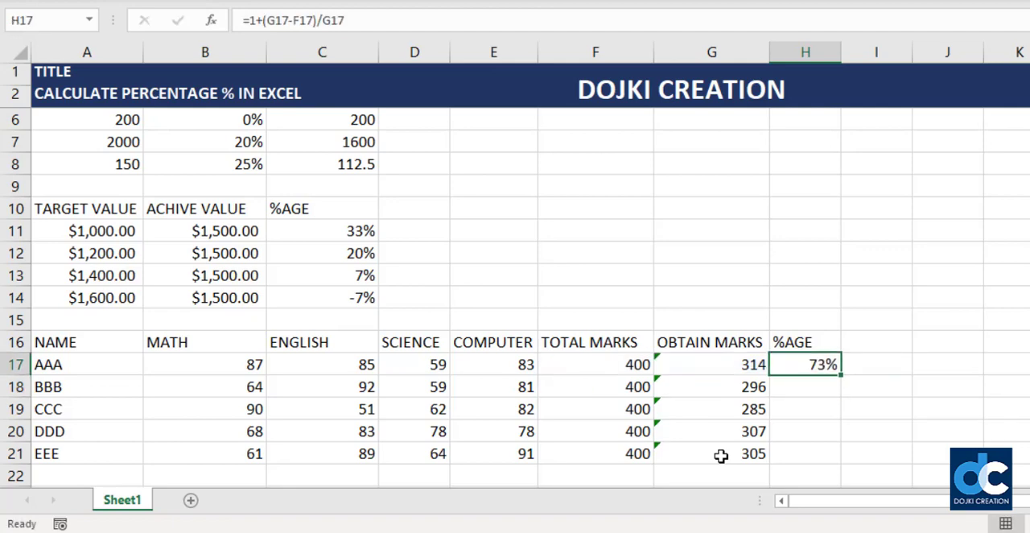
pyautogui.hotkey('shift', 'Down')
pyautogui.hotkey('shift', 'Down')
pyautogui.hotkey('shift', 'Down')
pyautogui.hotkey('shift', 'Down')
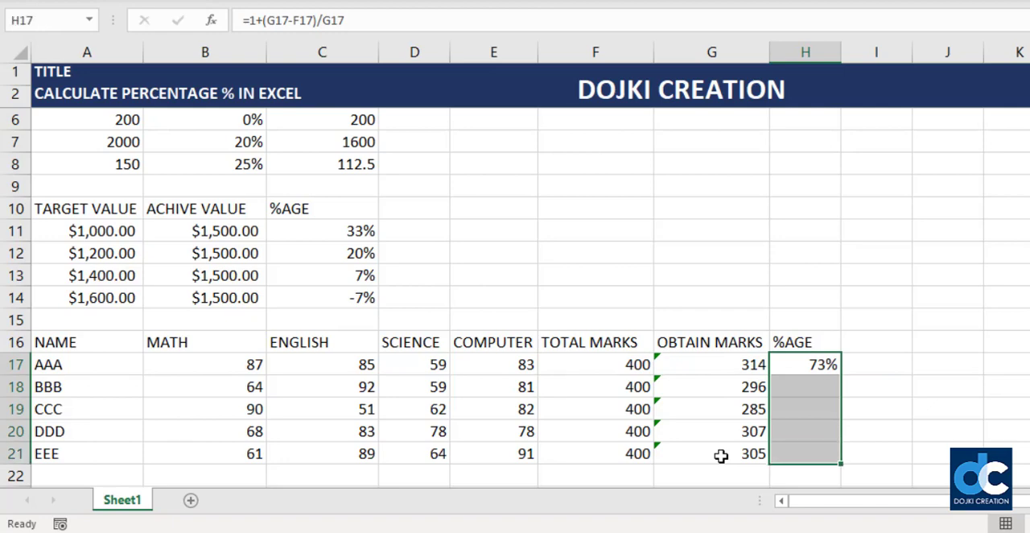
pyautogui.press('F2')
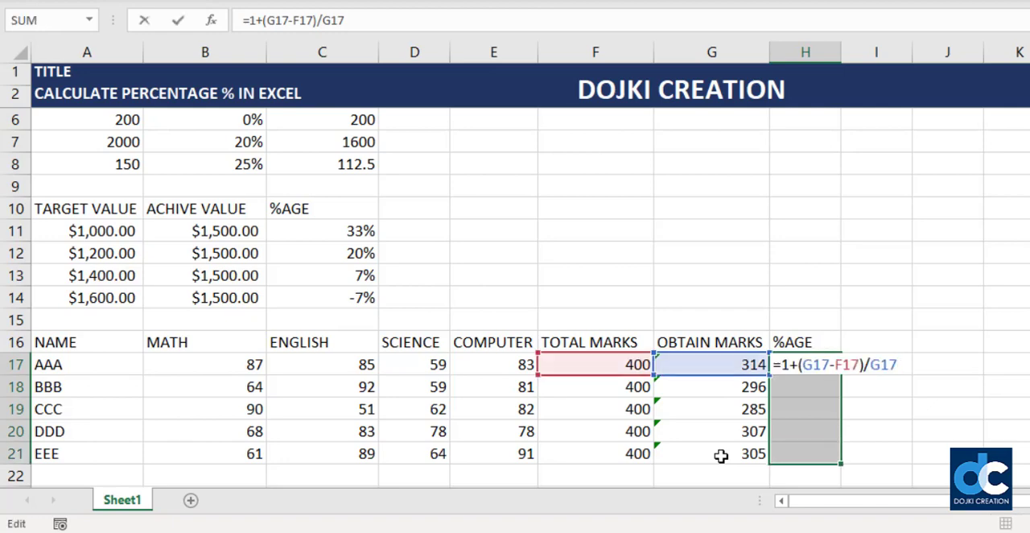
pyautogui.hotkey('ctrl', 'Return')
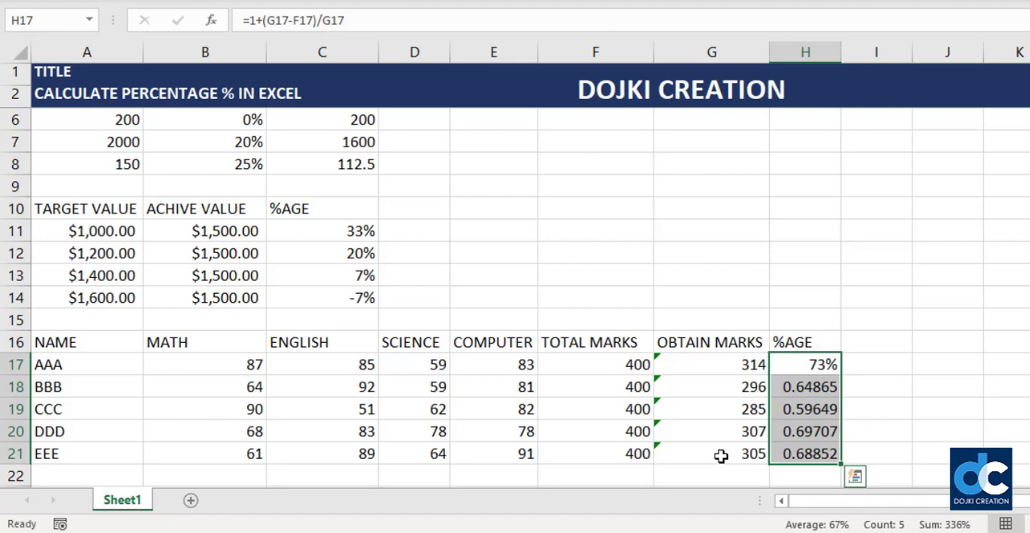
# - Format the %AGE results in H17:H21 as whole percentages
pyautogui.hotkey('ctrl', 'shift', '5')
pyautogui.press('Down')
pyautogui.press('Down')
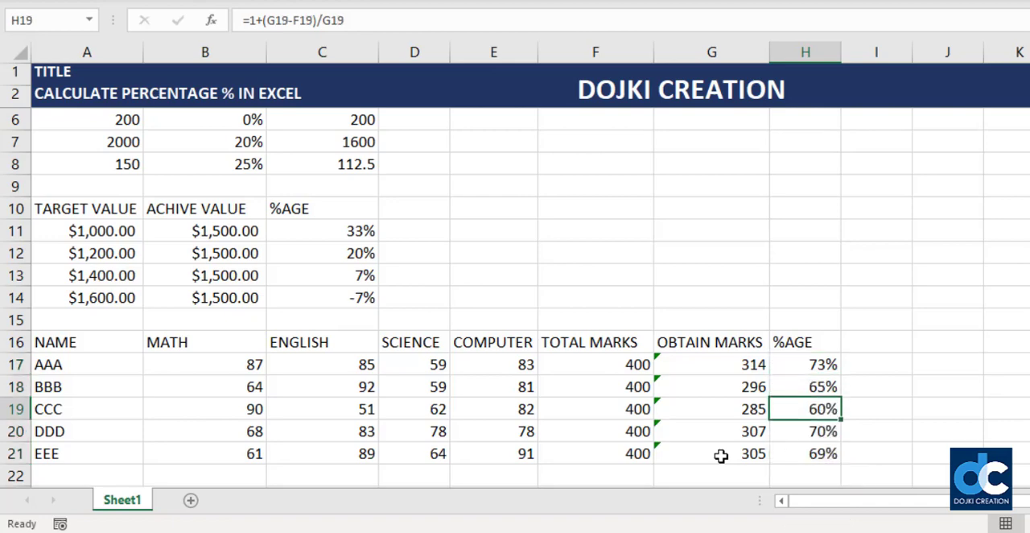